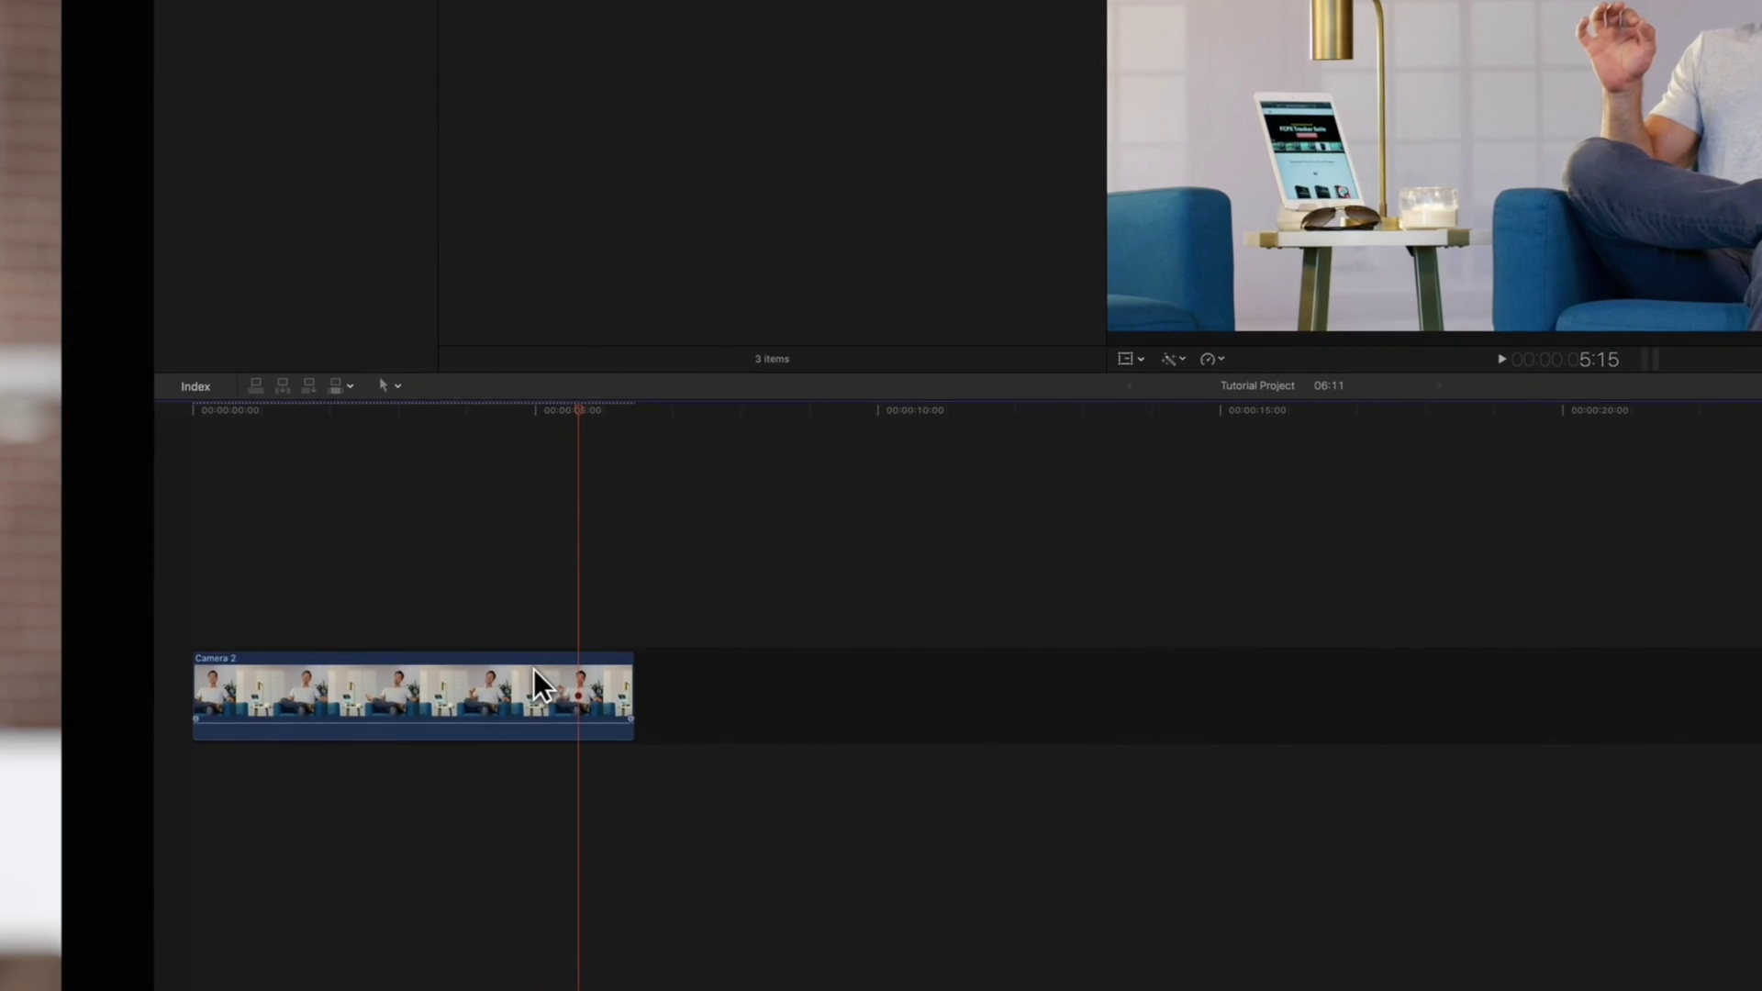
Step: Select the Camera 2 clip in the Tutorial Project timeline
click(535, 681)
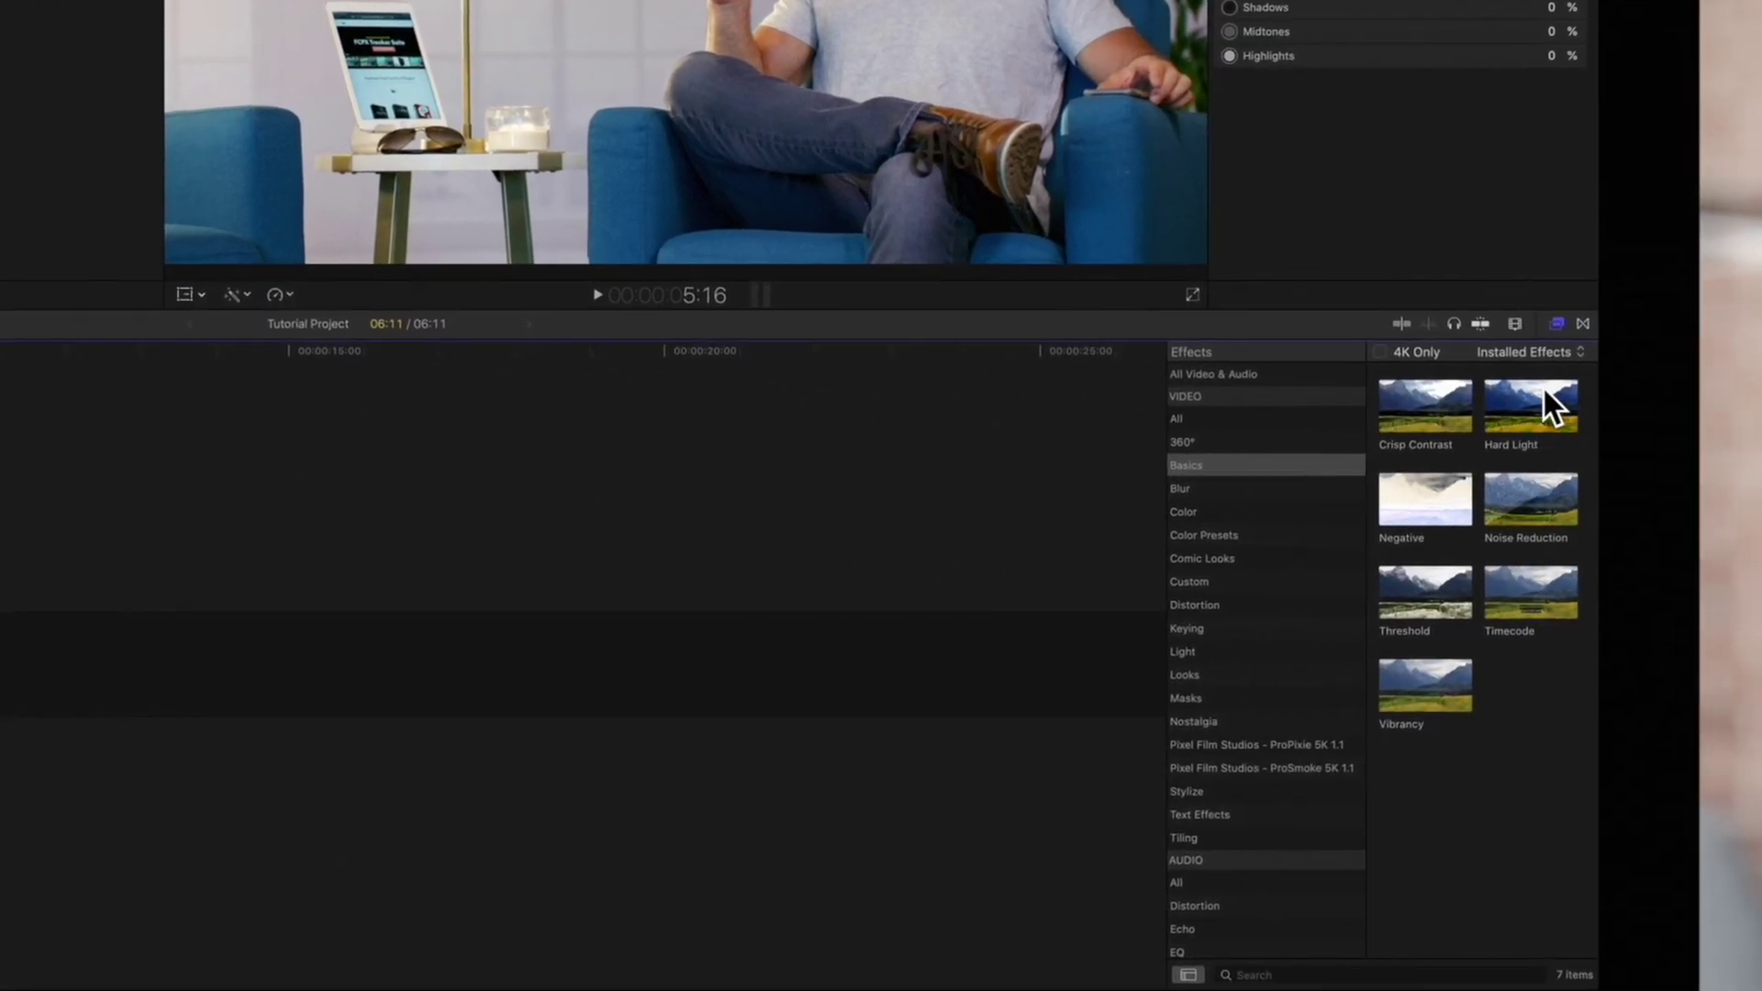
Step: List the Color video effects, reviewing Color Board, Color Curves, Color Wheels and Hue/Saturation Curves
click(1555, 325)
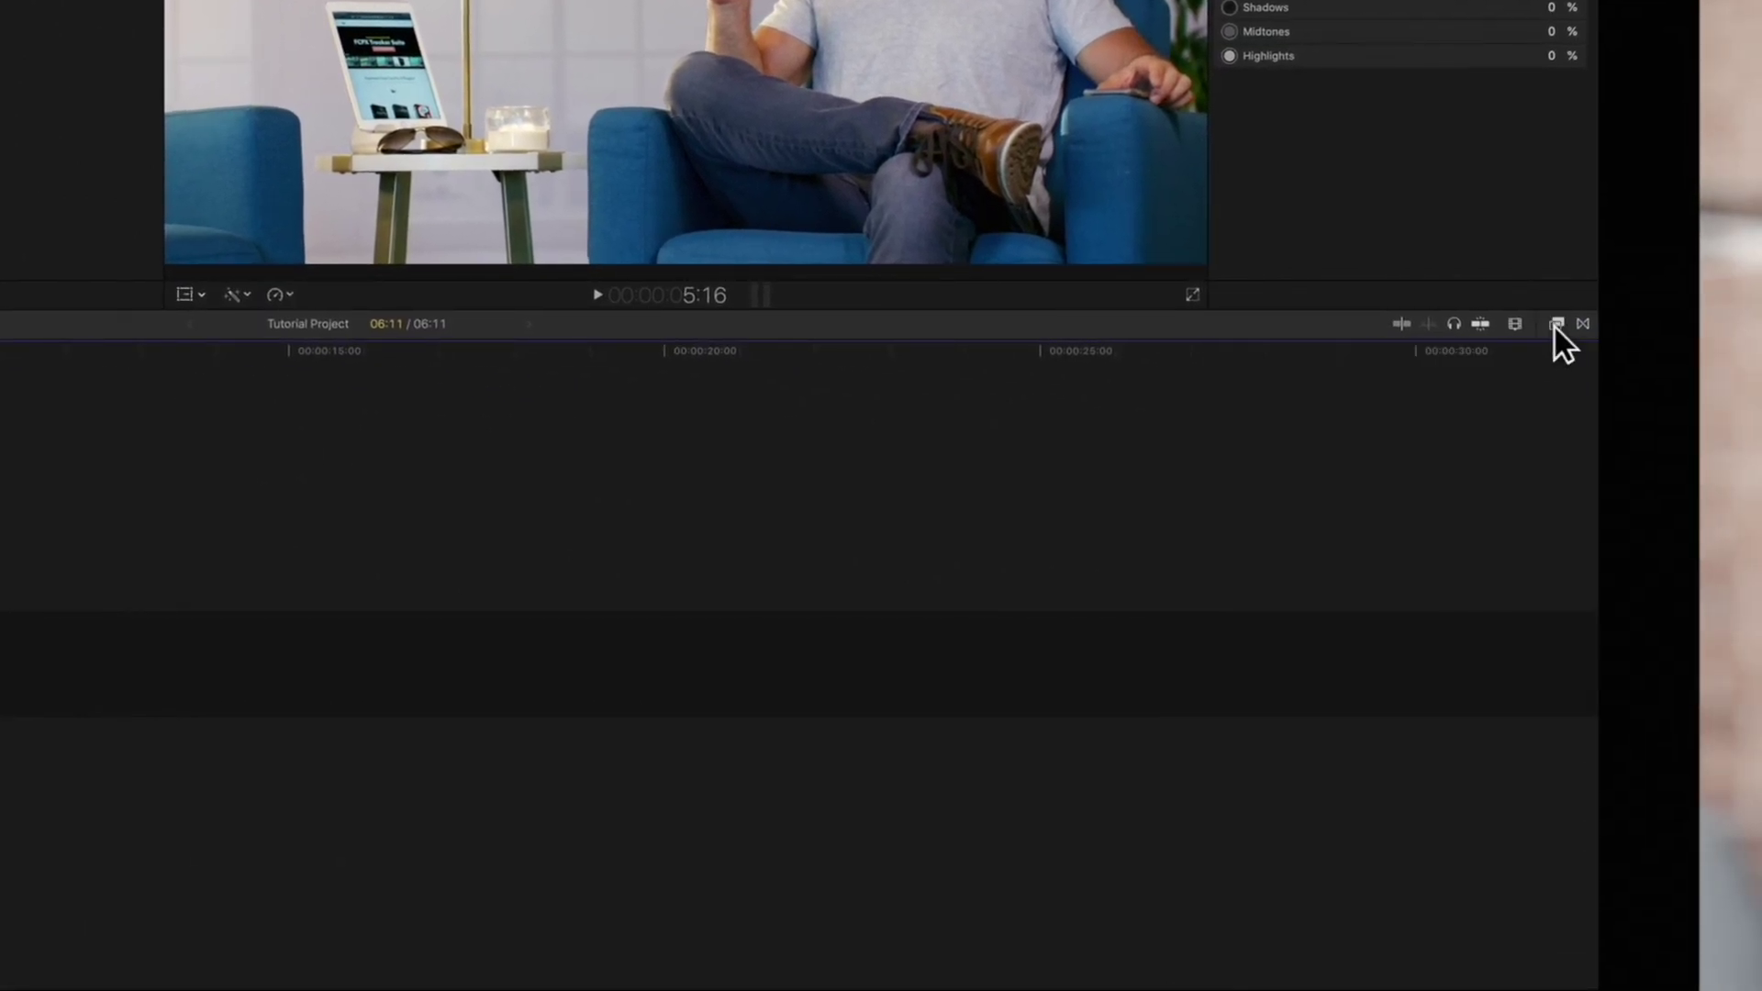
click(1556, 326)
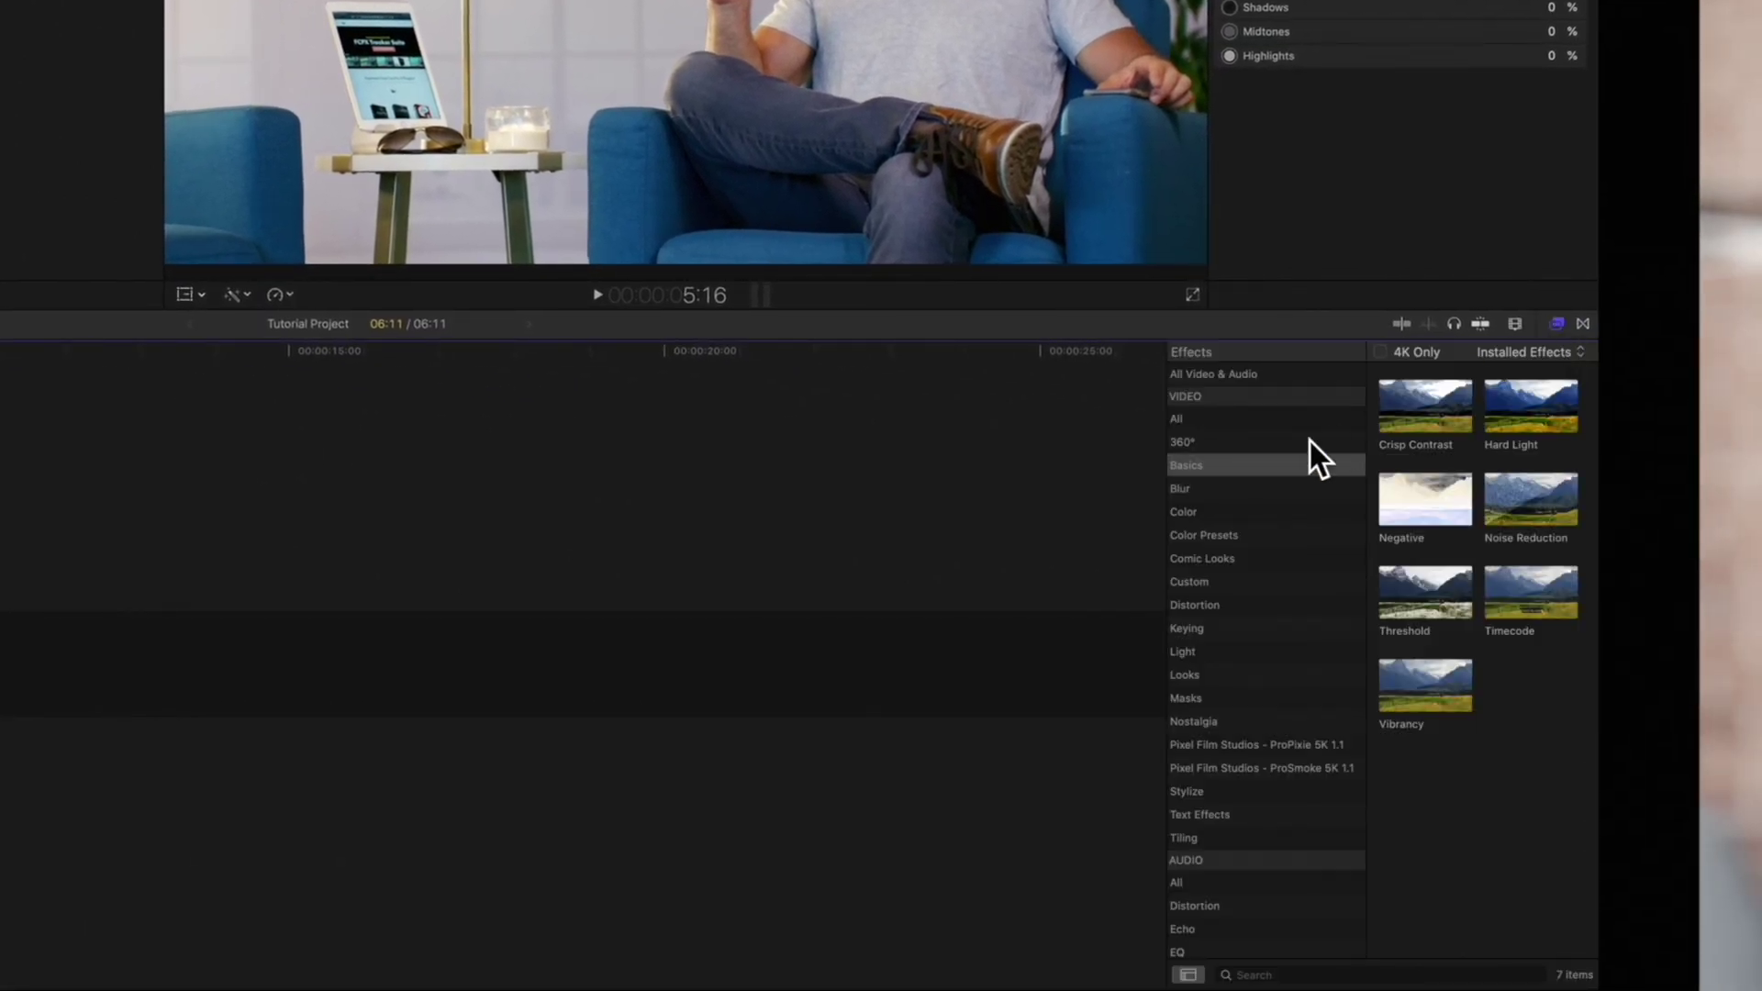
click(1237, 510)
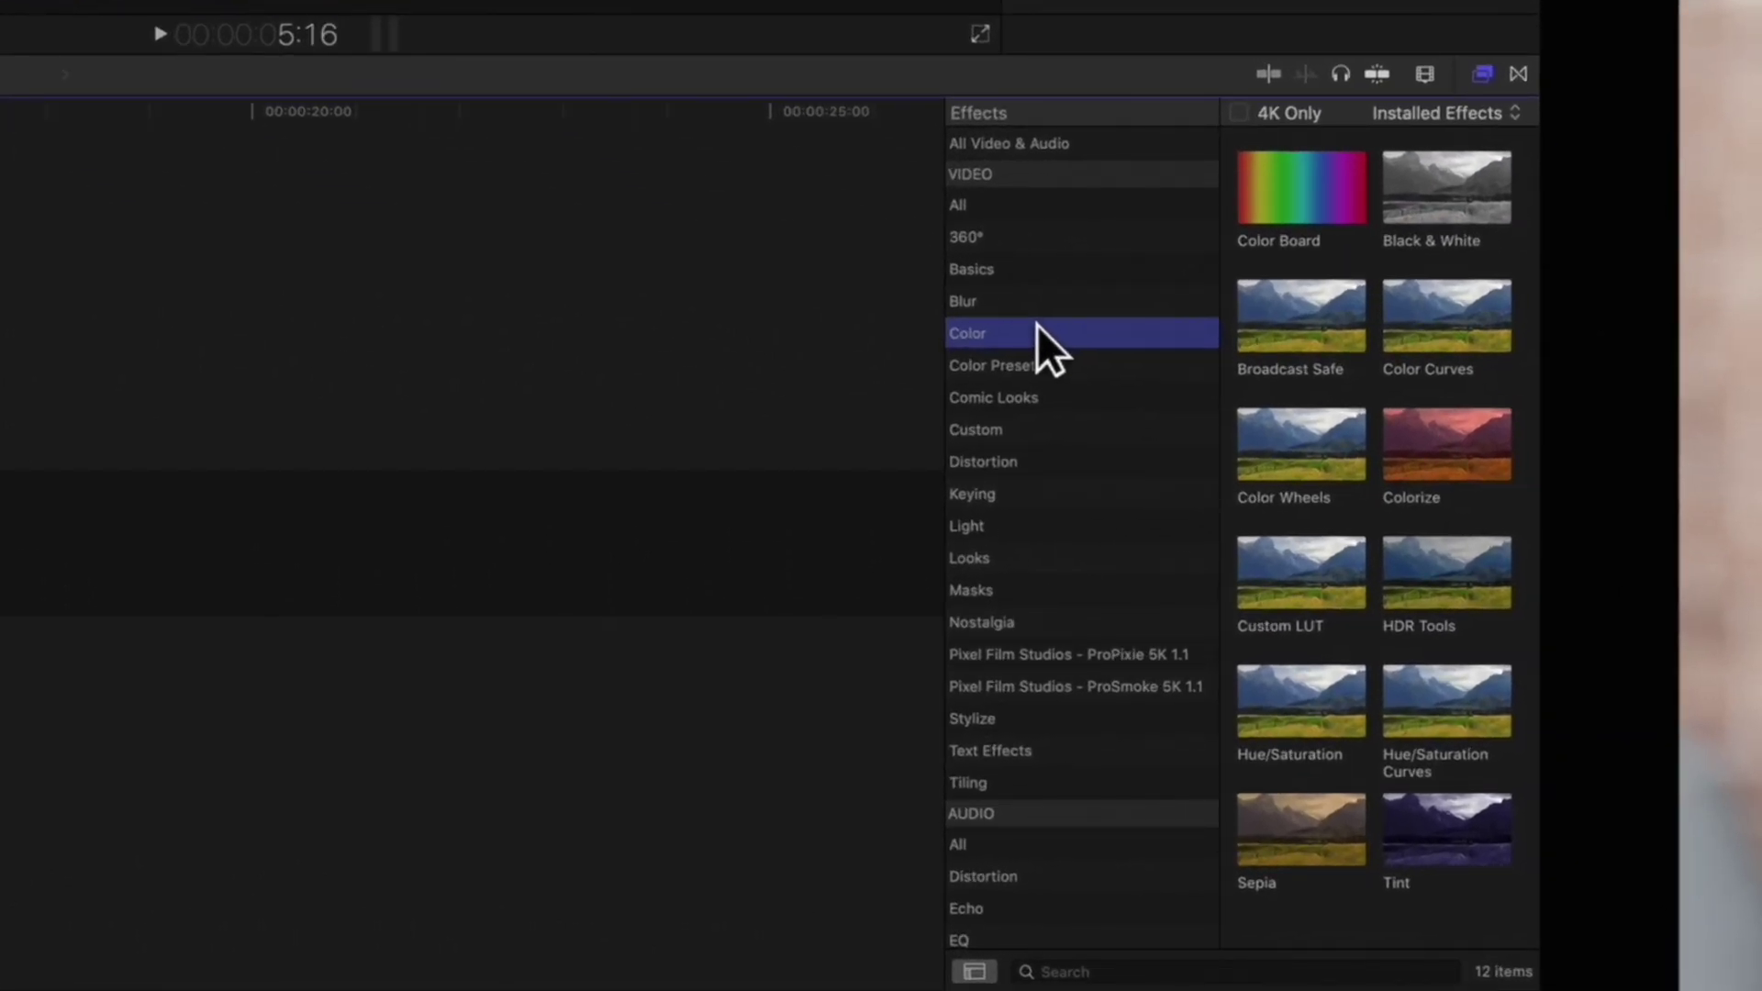
click(1294, 252)
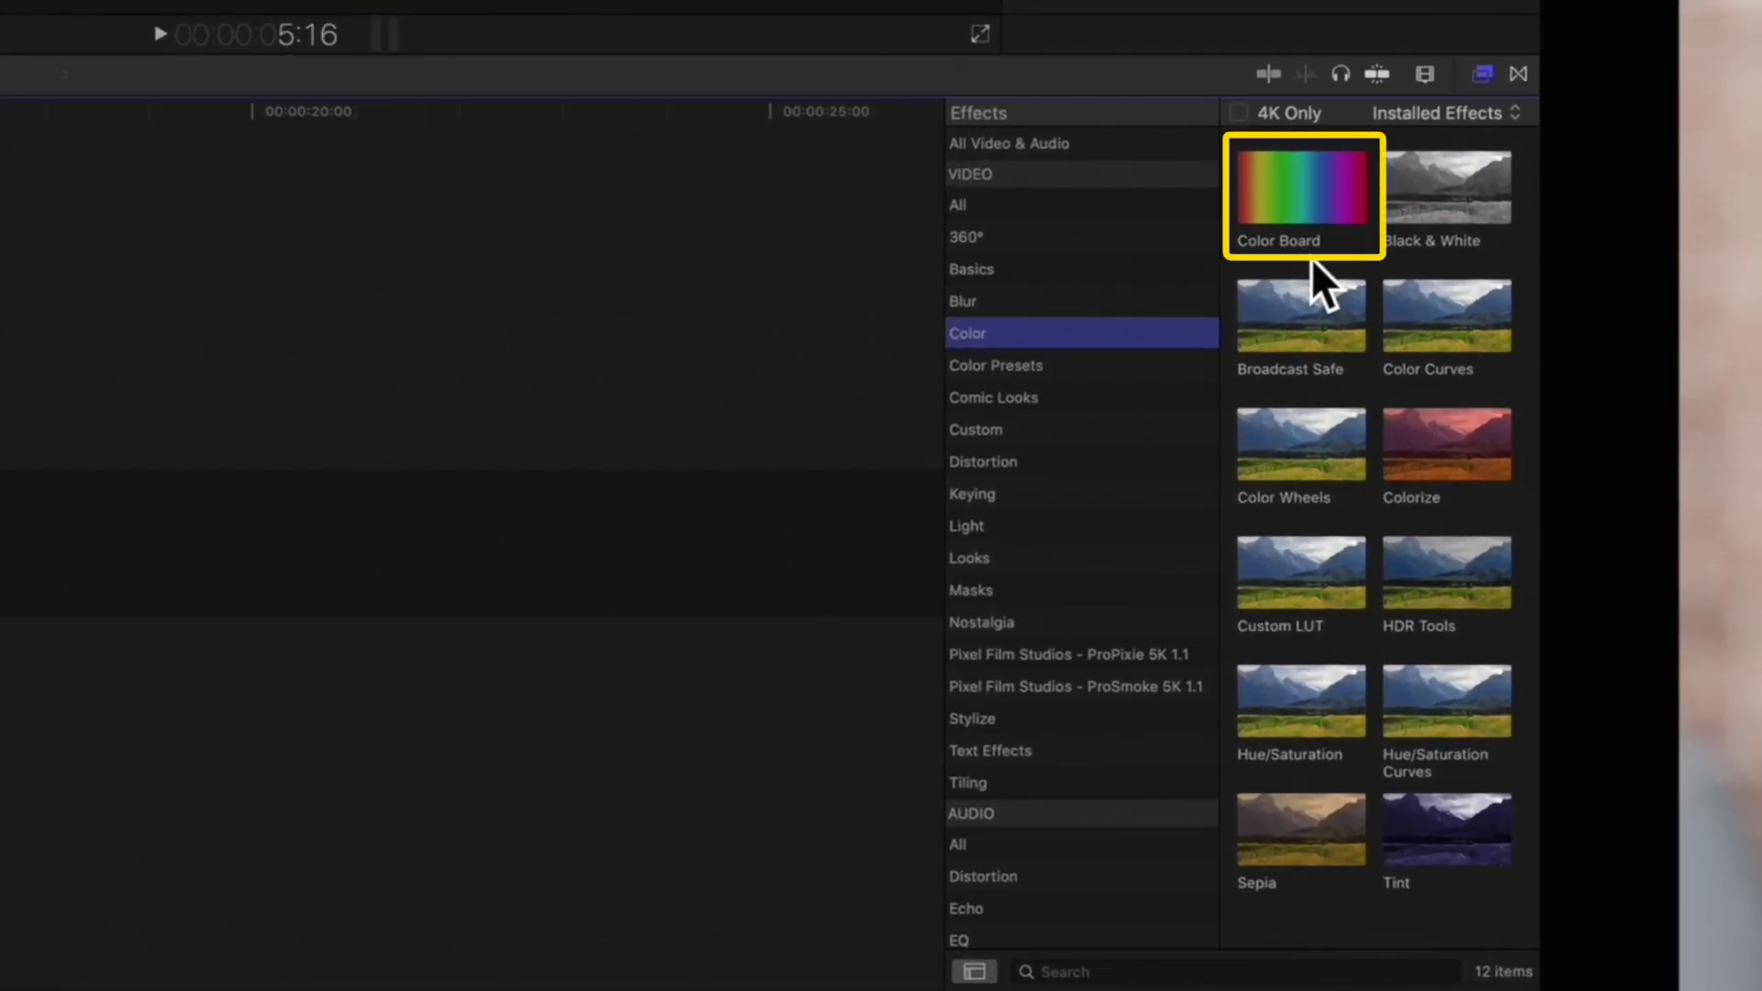
click(1418, 367)
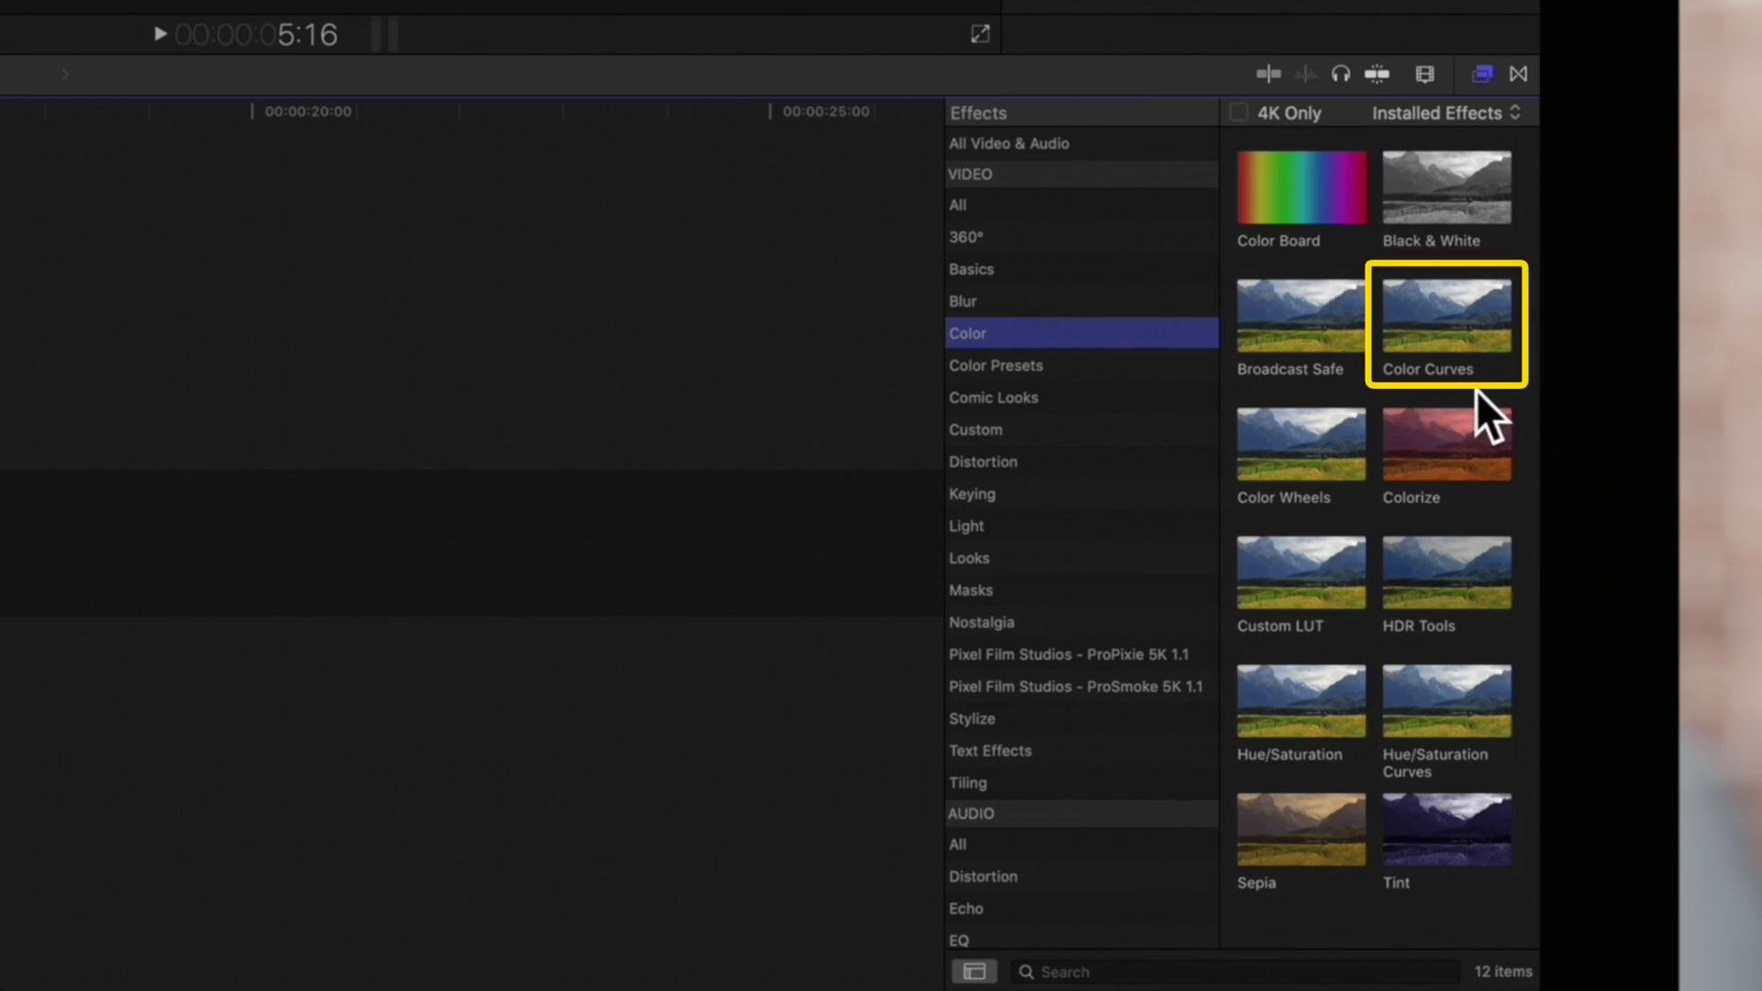
click(1338, 495)
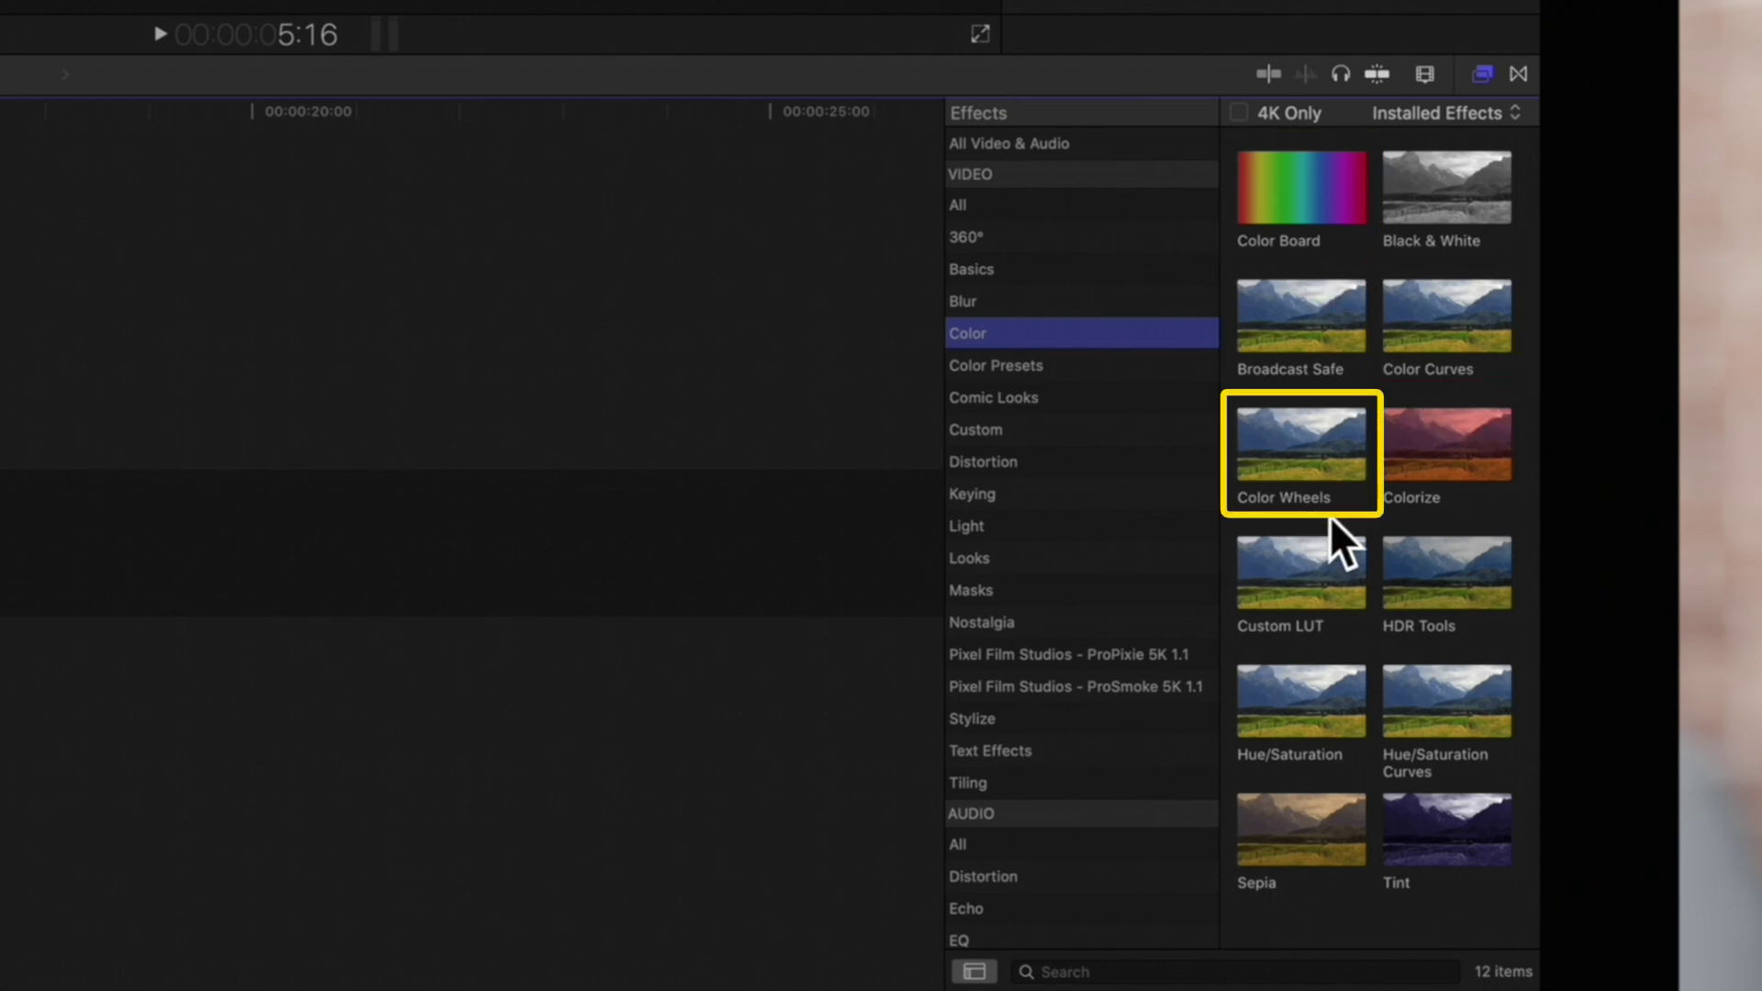
click(1467, 758)
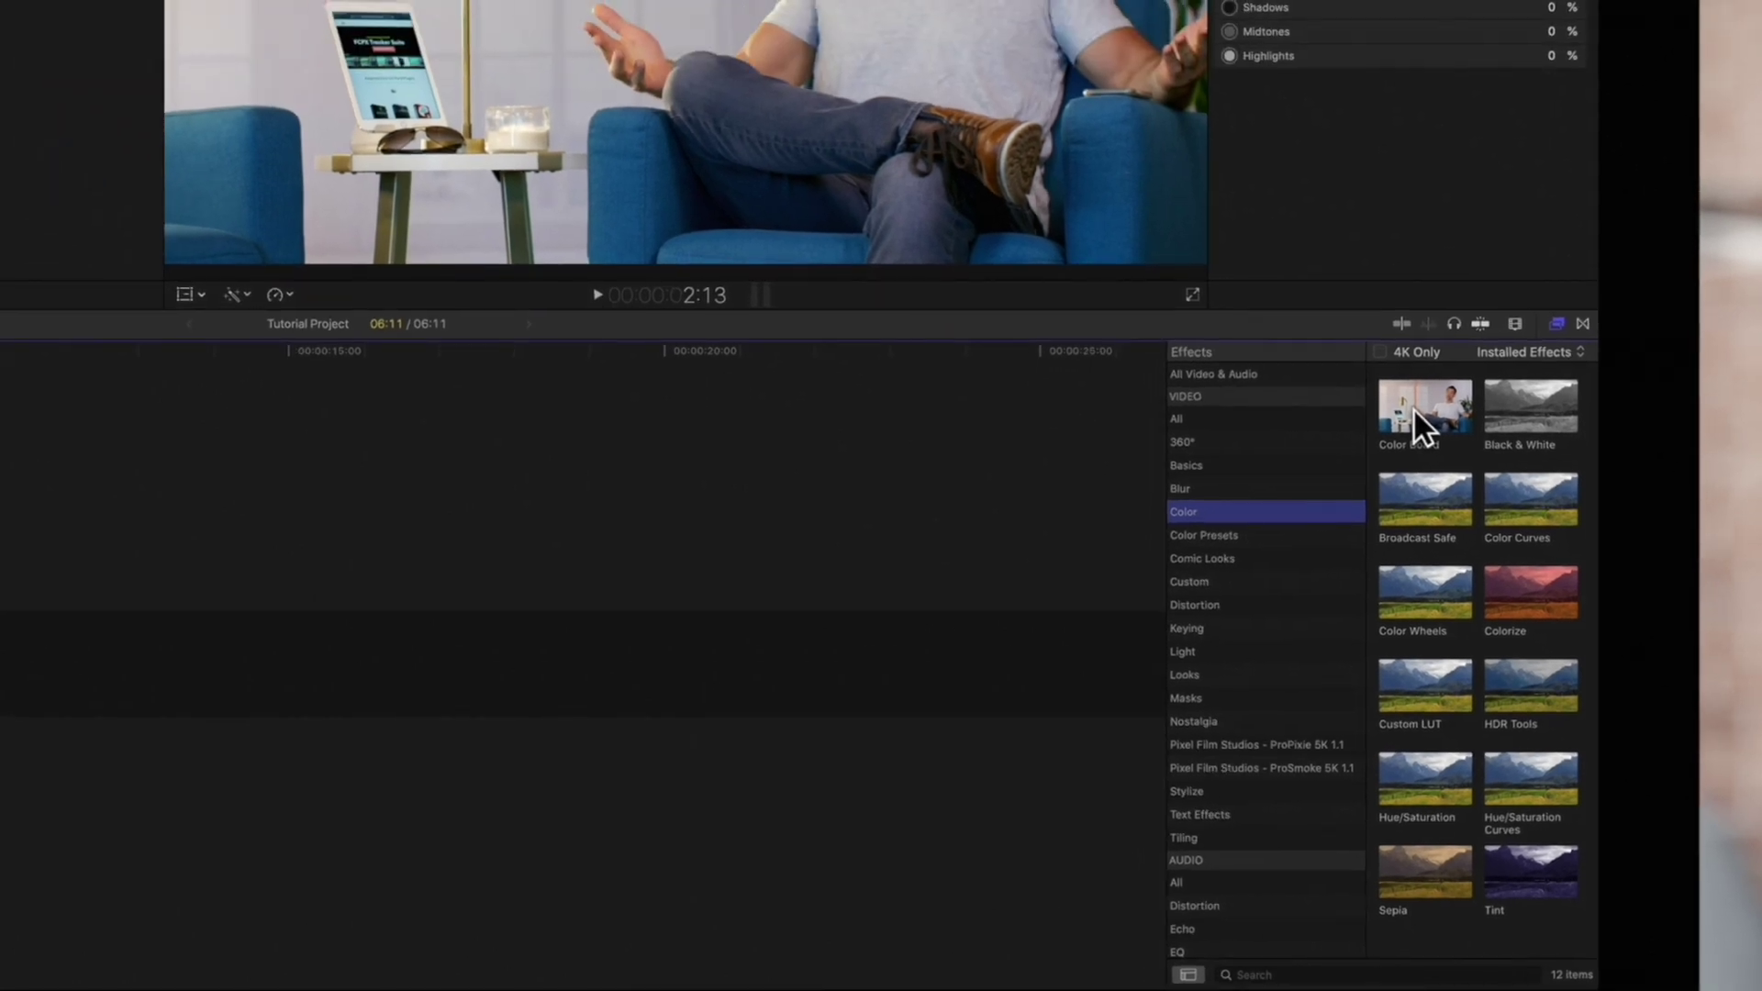
click(1413, 407)
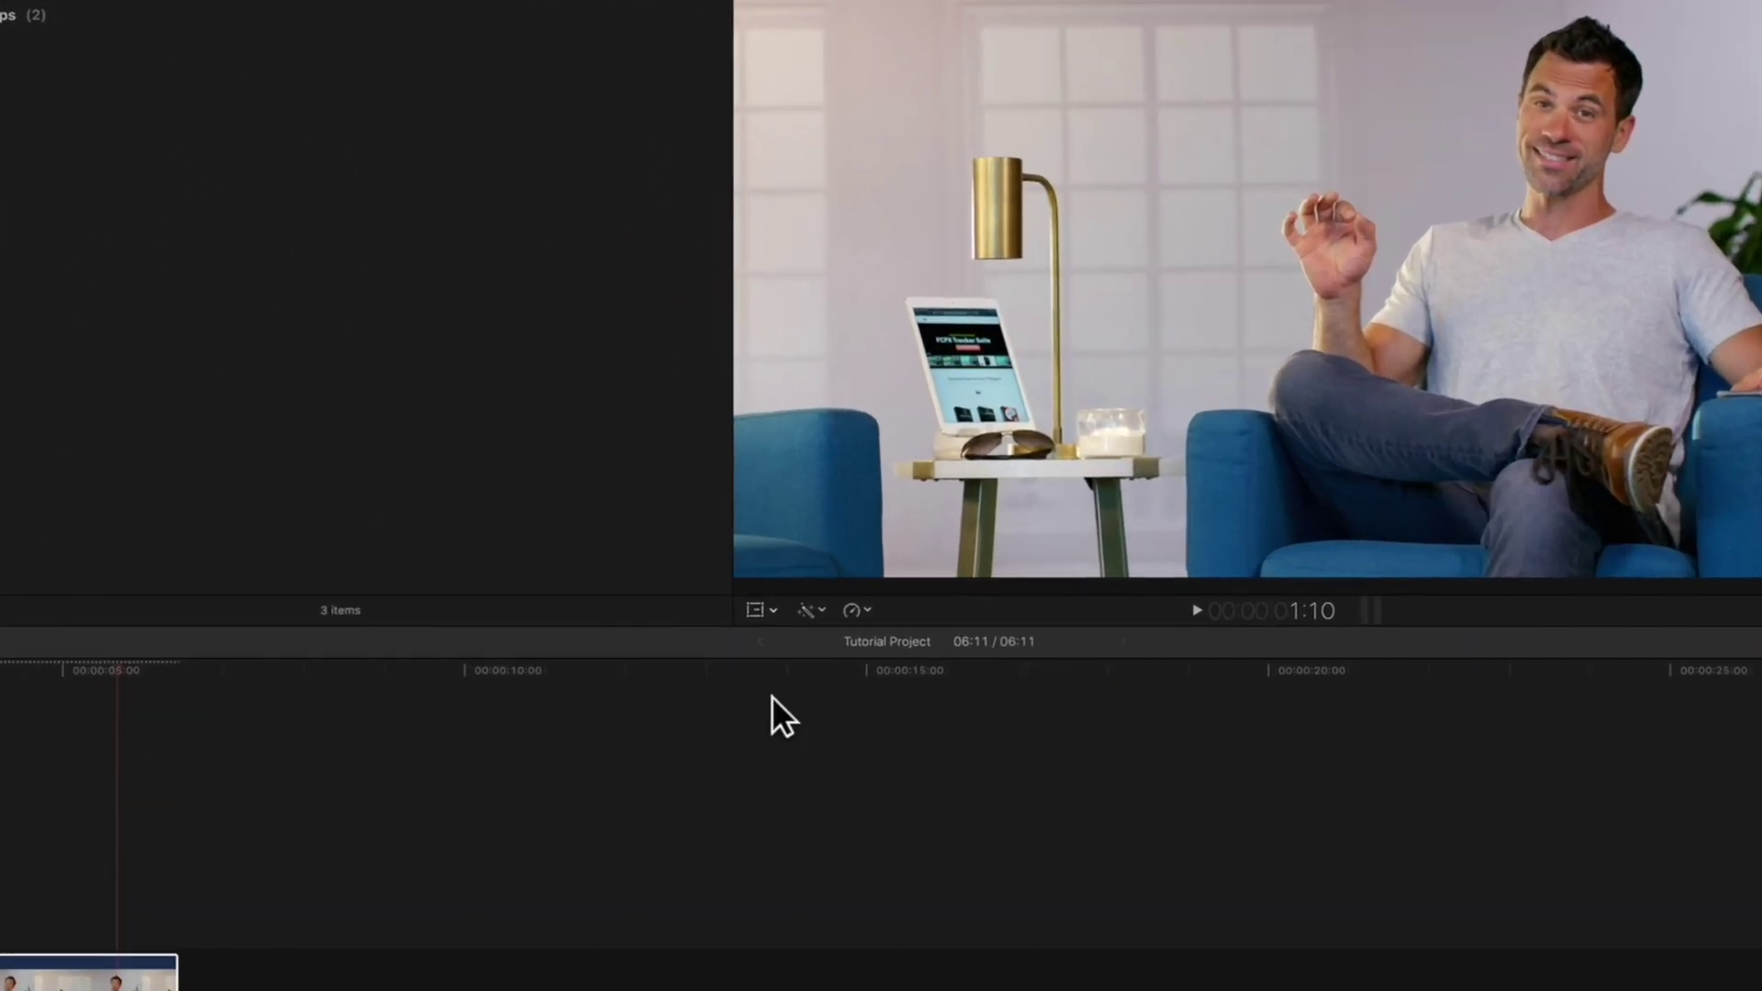
Step: Show the Color Inspector for the Camera 2 clip from the Enhancements menu
click(809, 611)
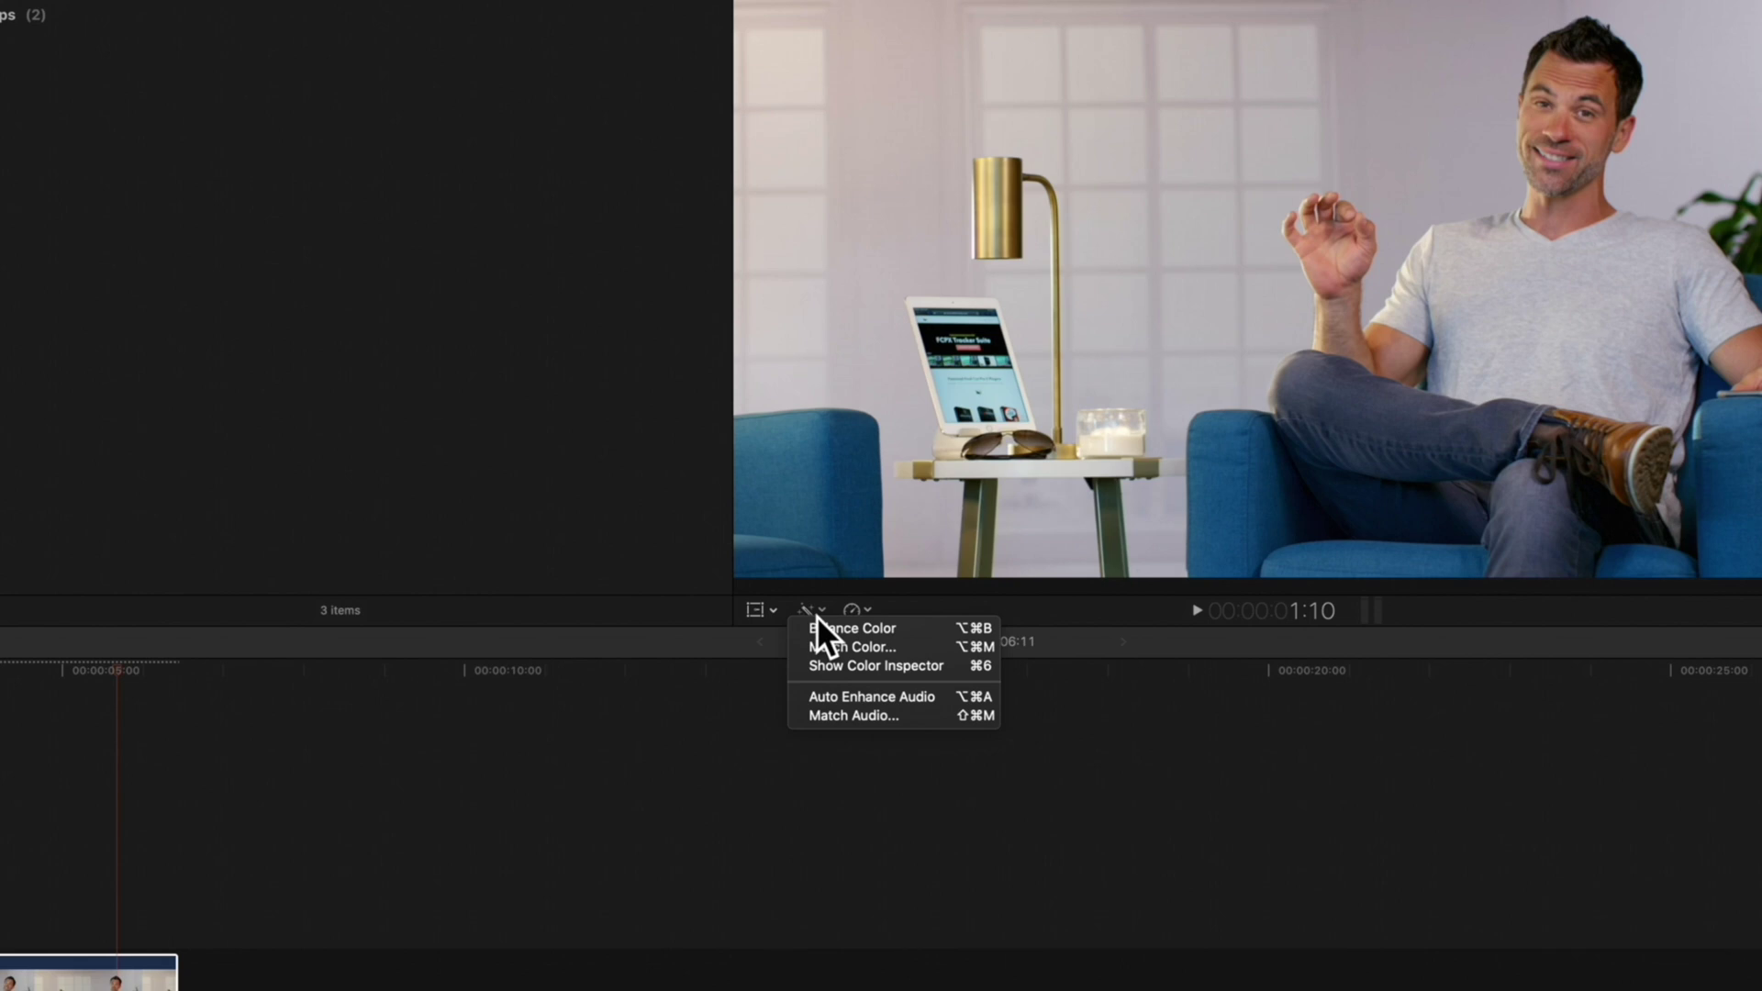
click(819, 668)
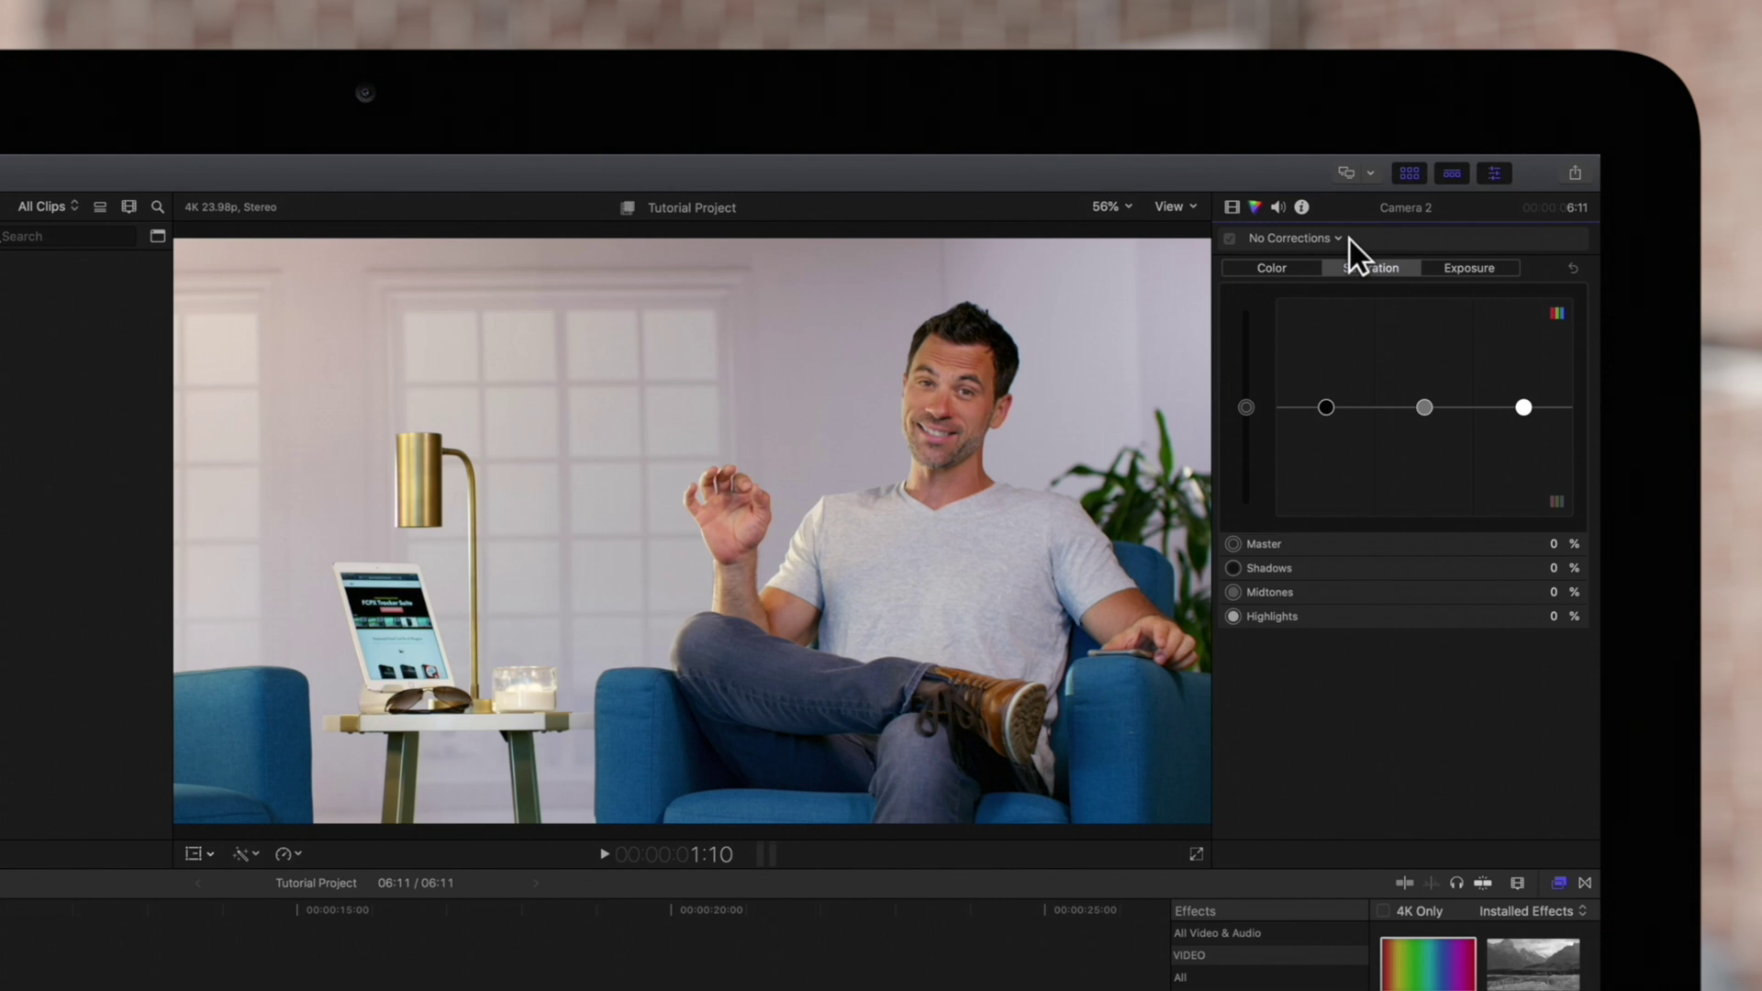
Step: Add a Color Board correction and view its Color, Saturation and Exposure controls
click(1341, 239)
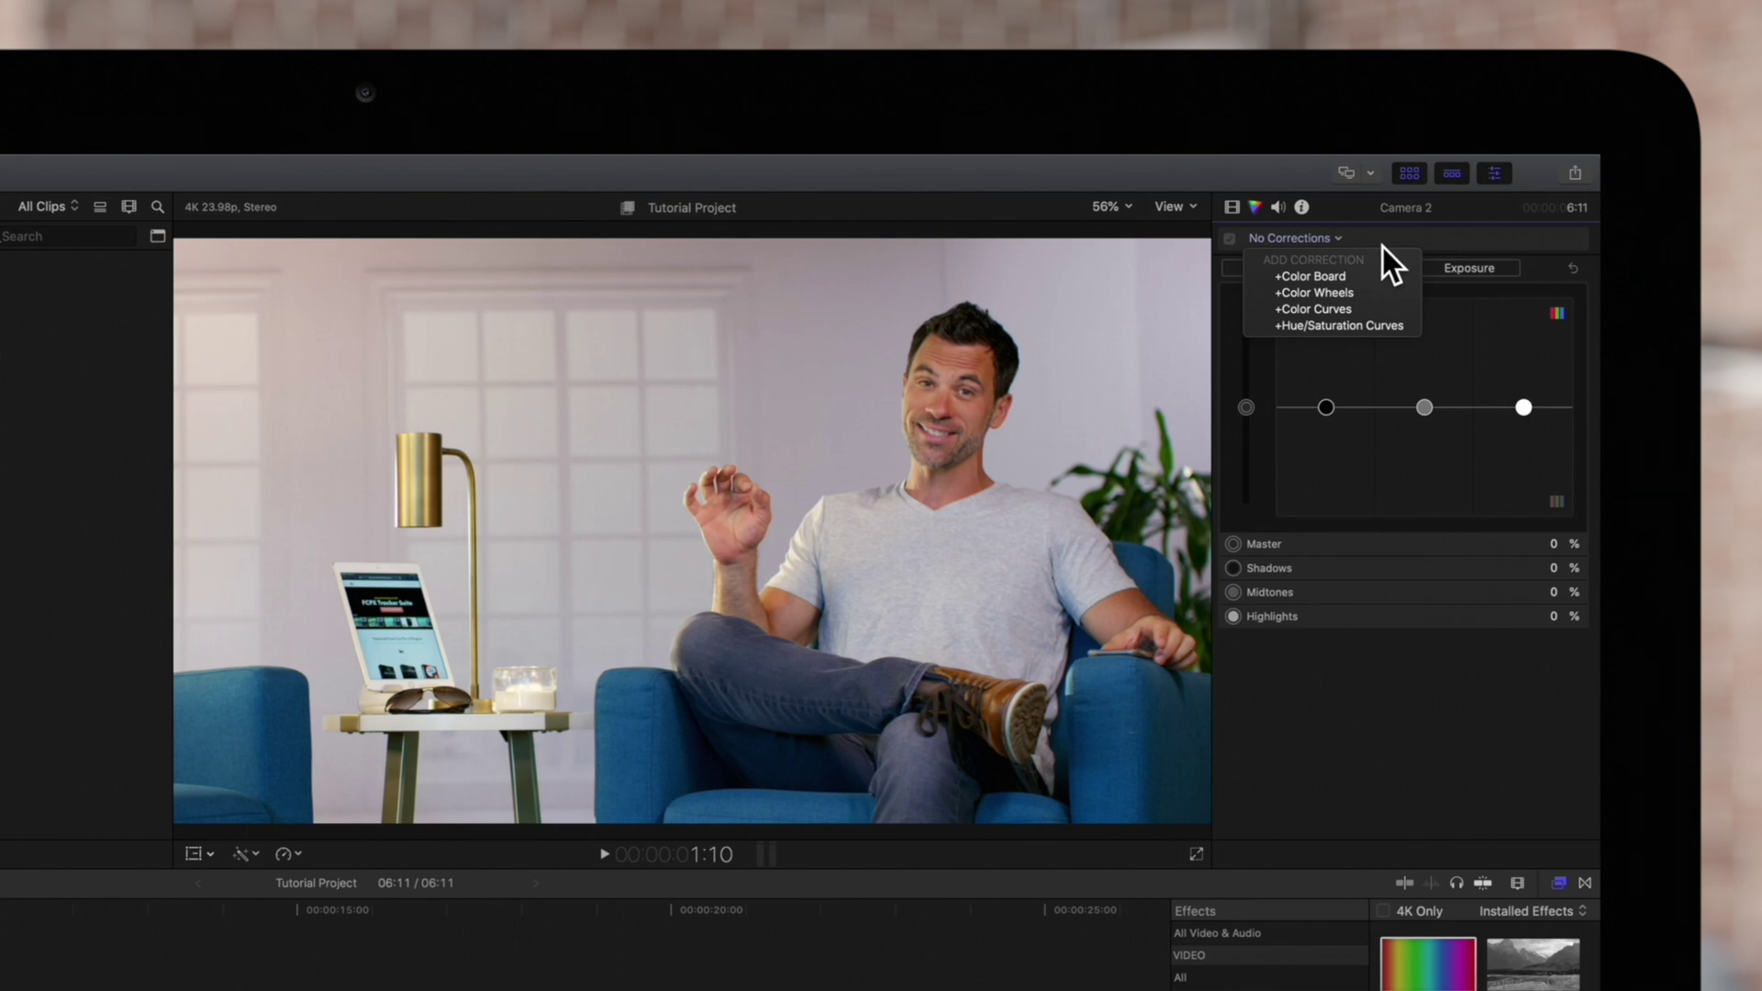
click(1380, 278)
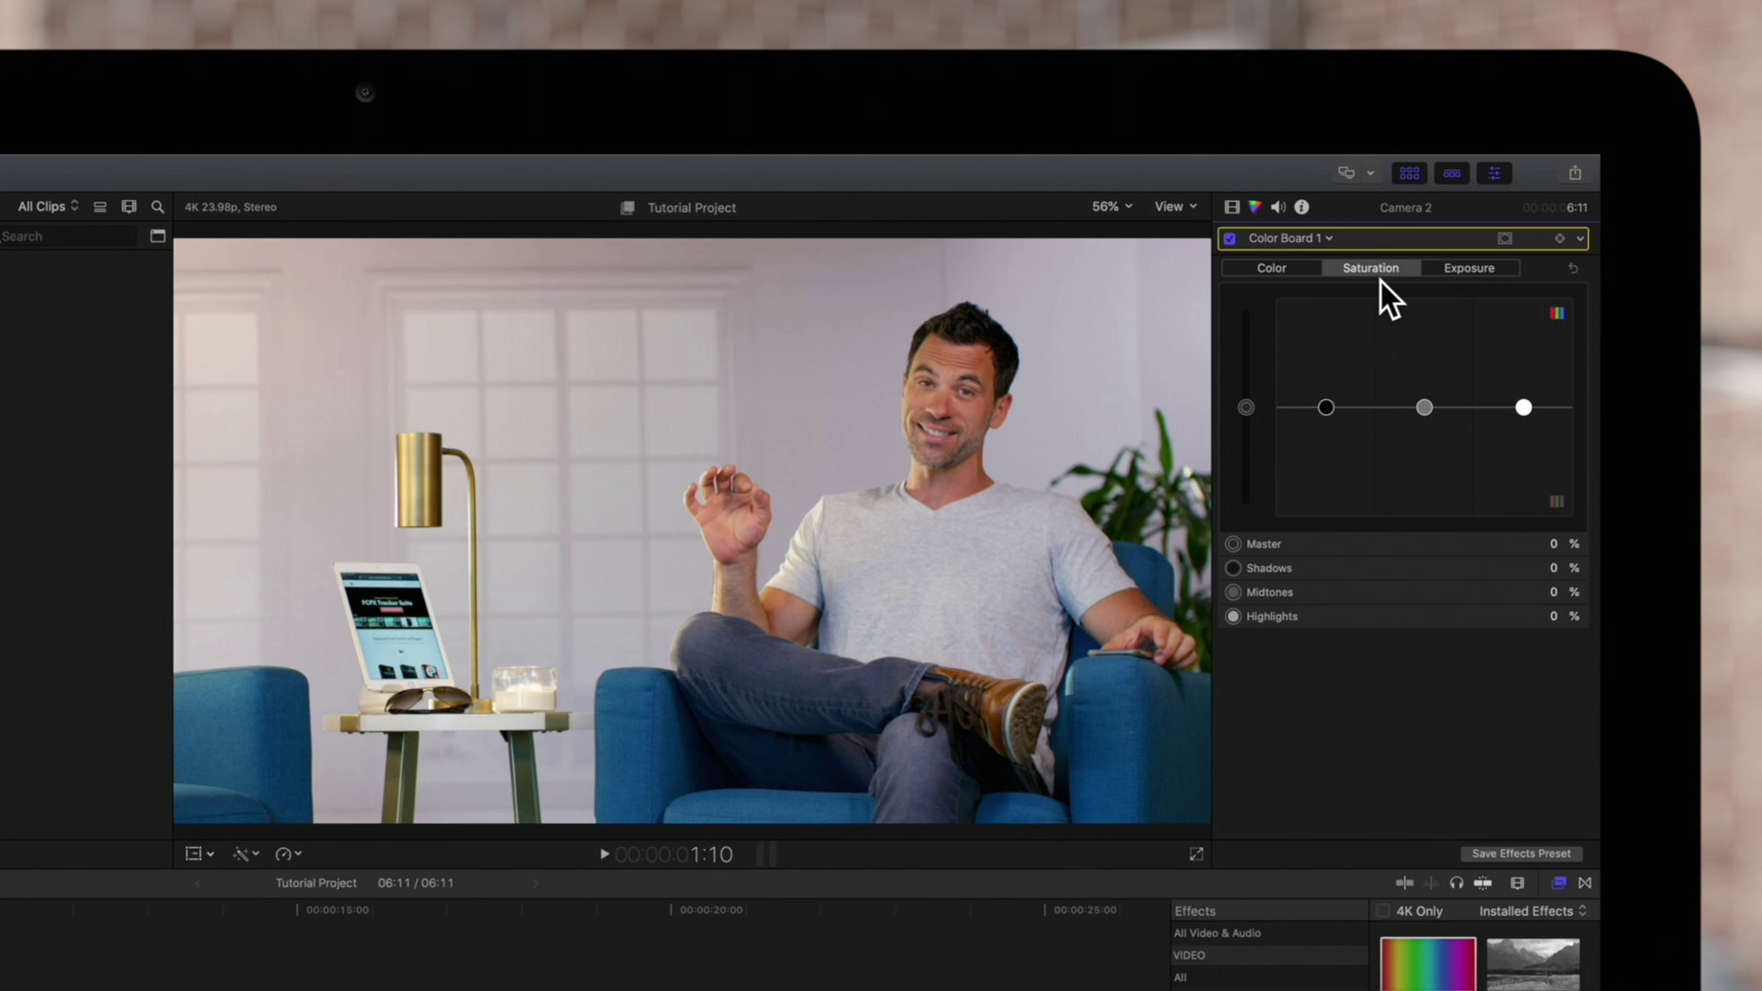
click(1297, 278)
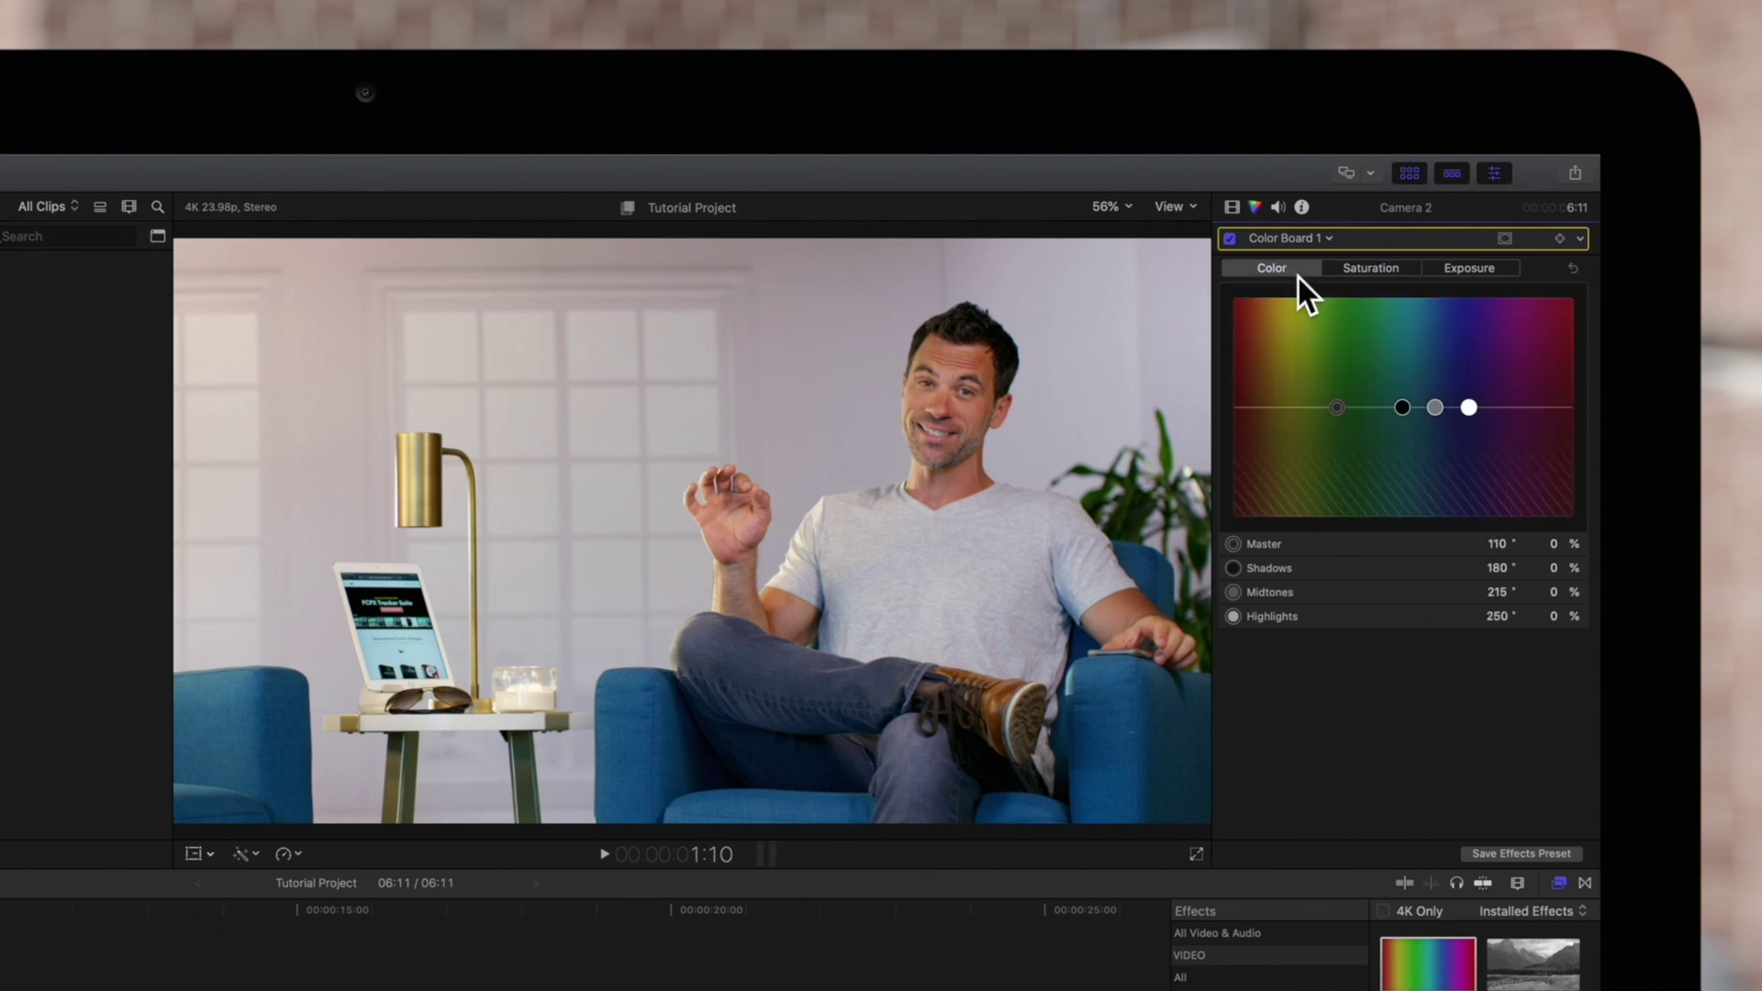
click(1361, 275)
click(1466, 273)
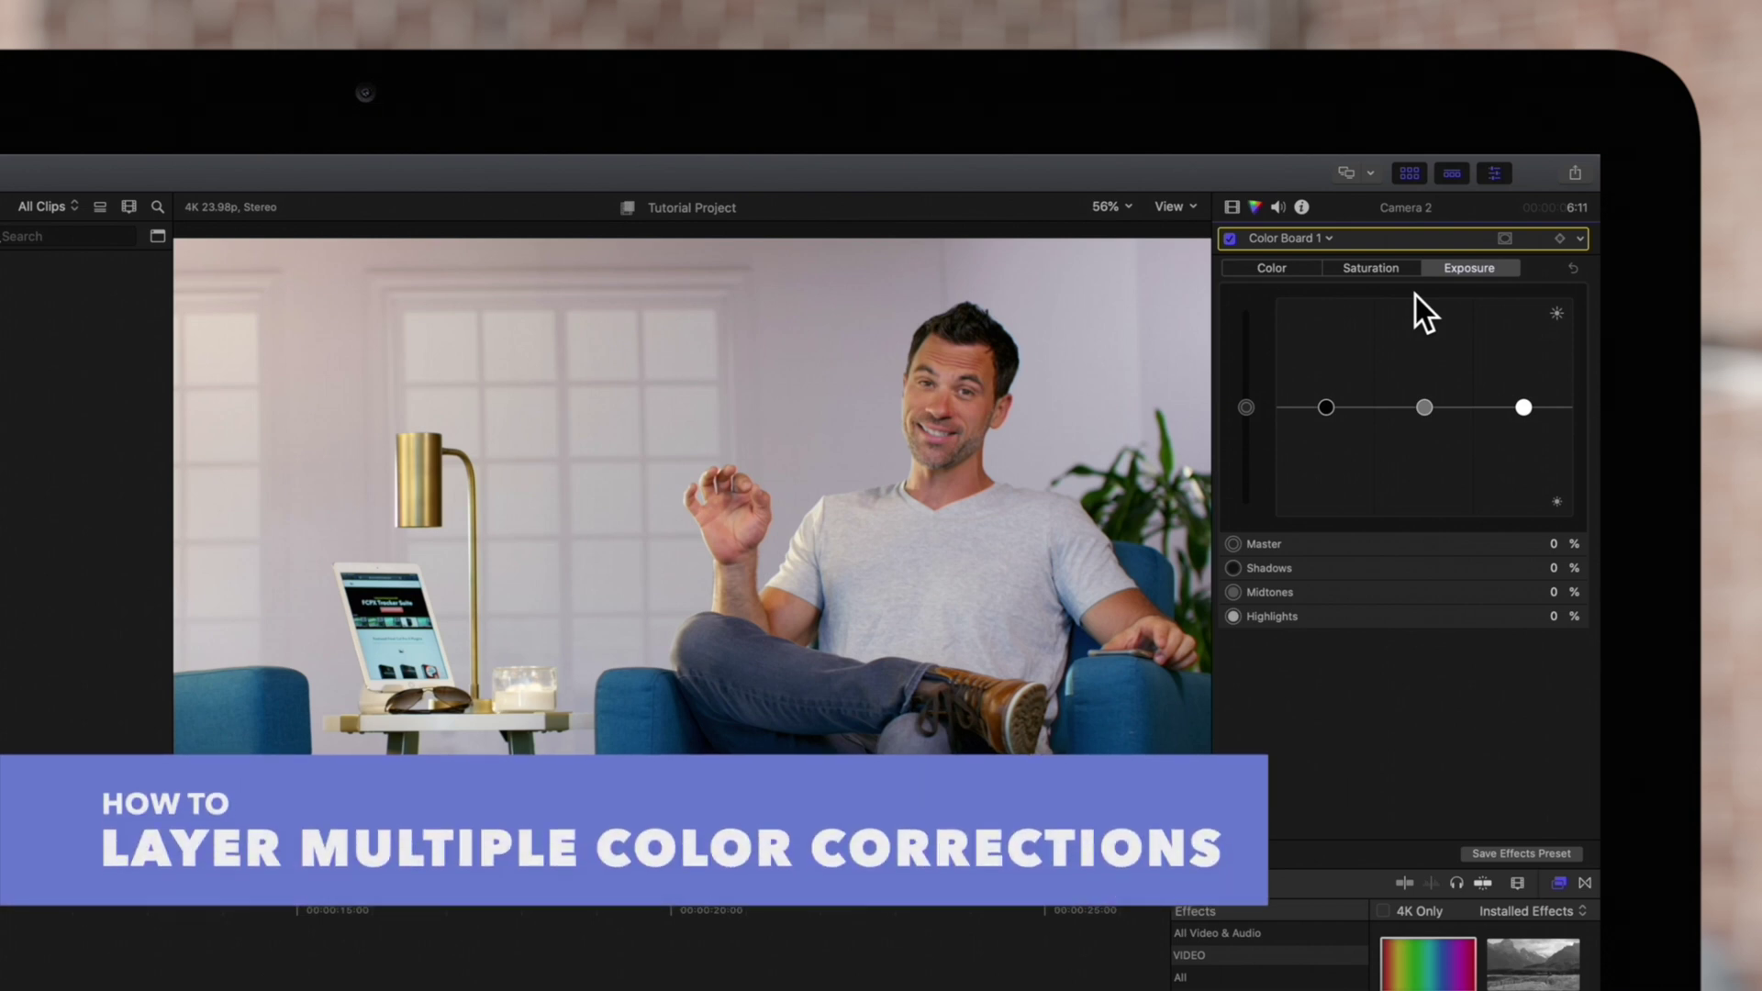
Step: Raise the Color Board's Master saturation and add a Color Wheels correction
click(1395, 271)
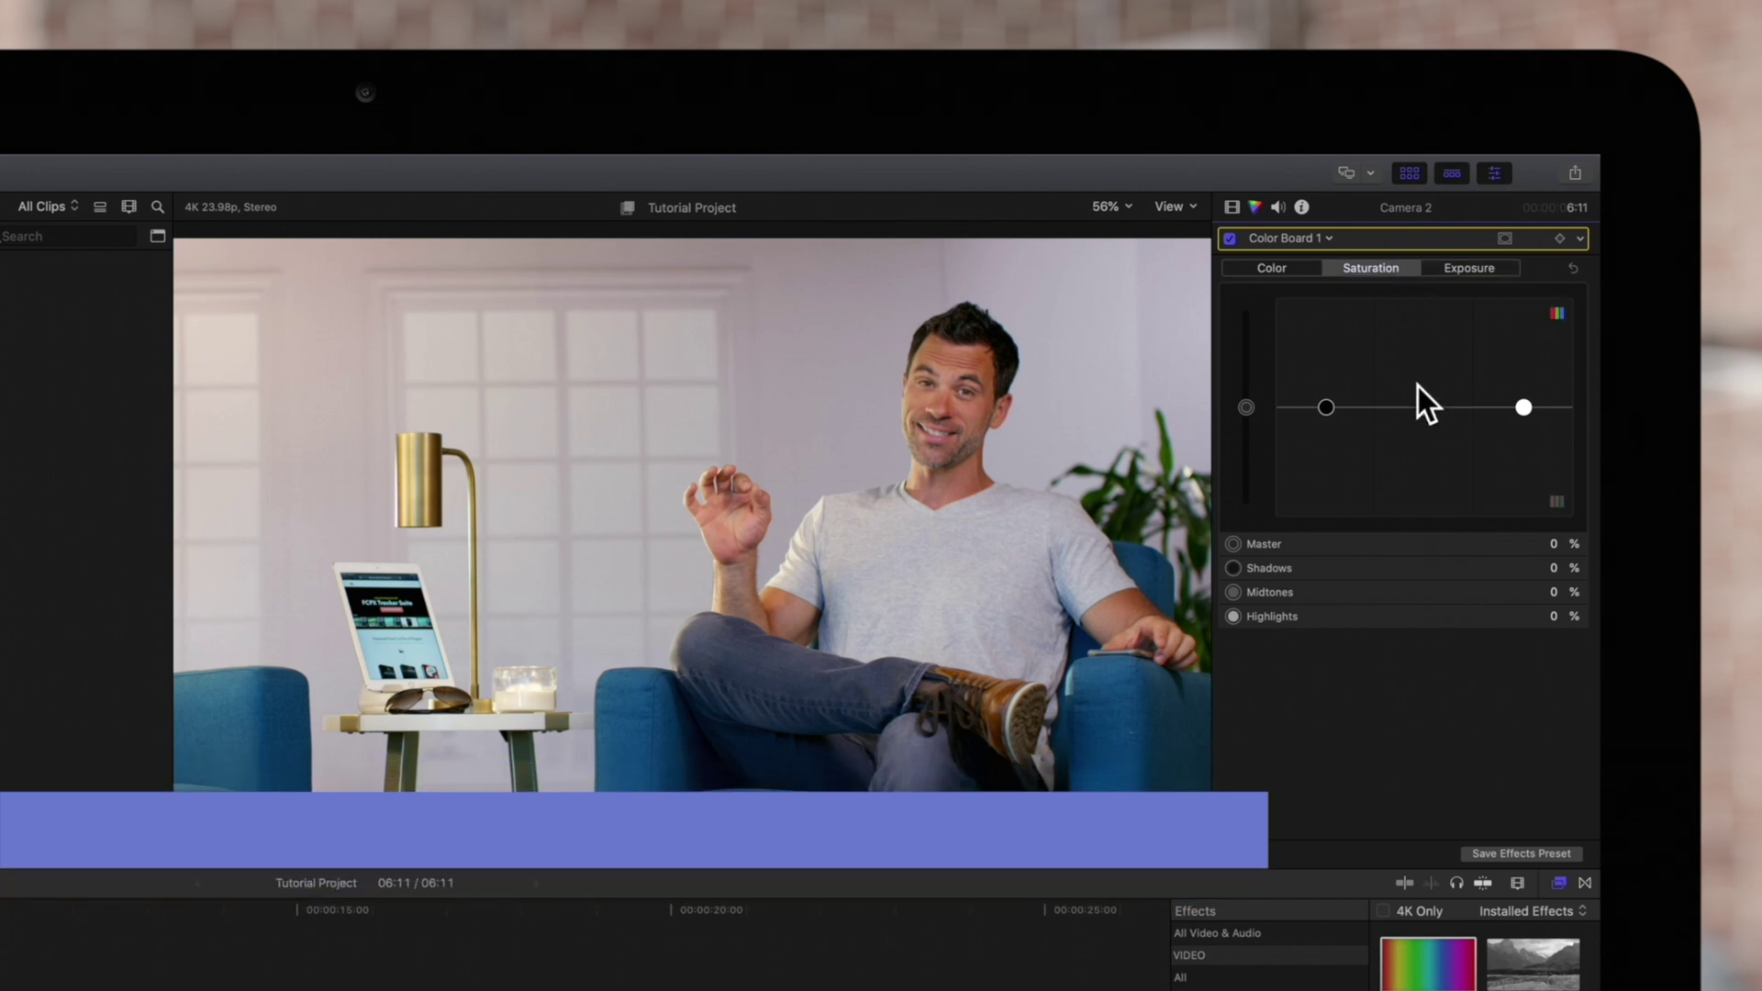
drag(1254, 415, 1255, 351)
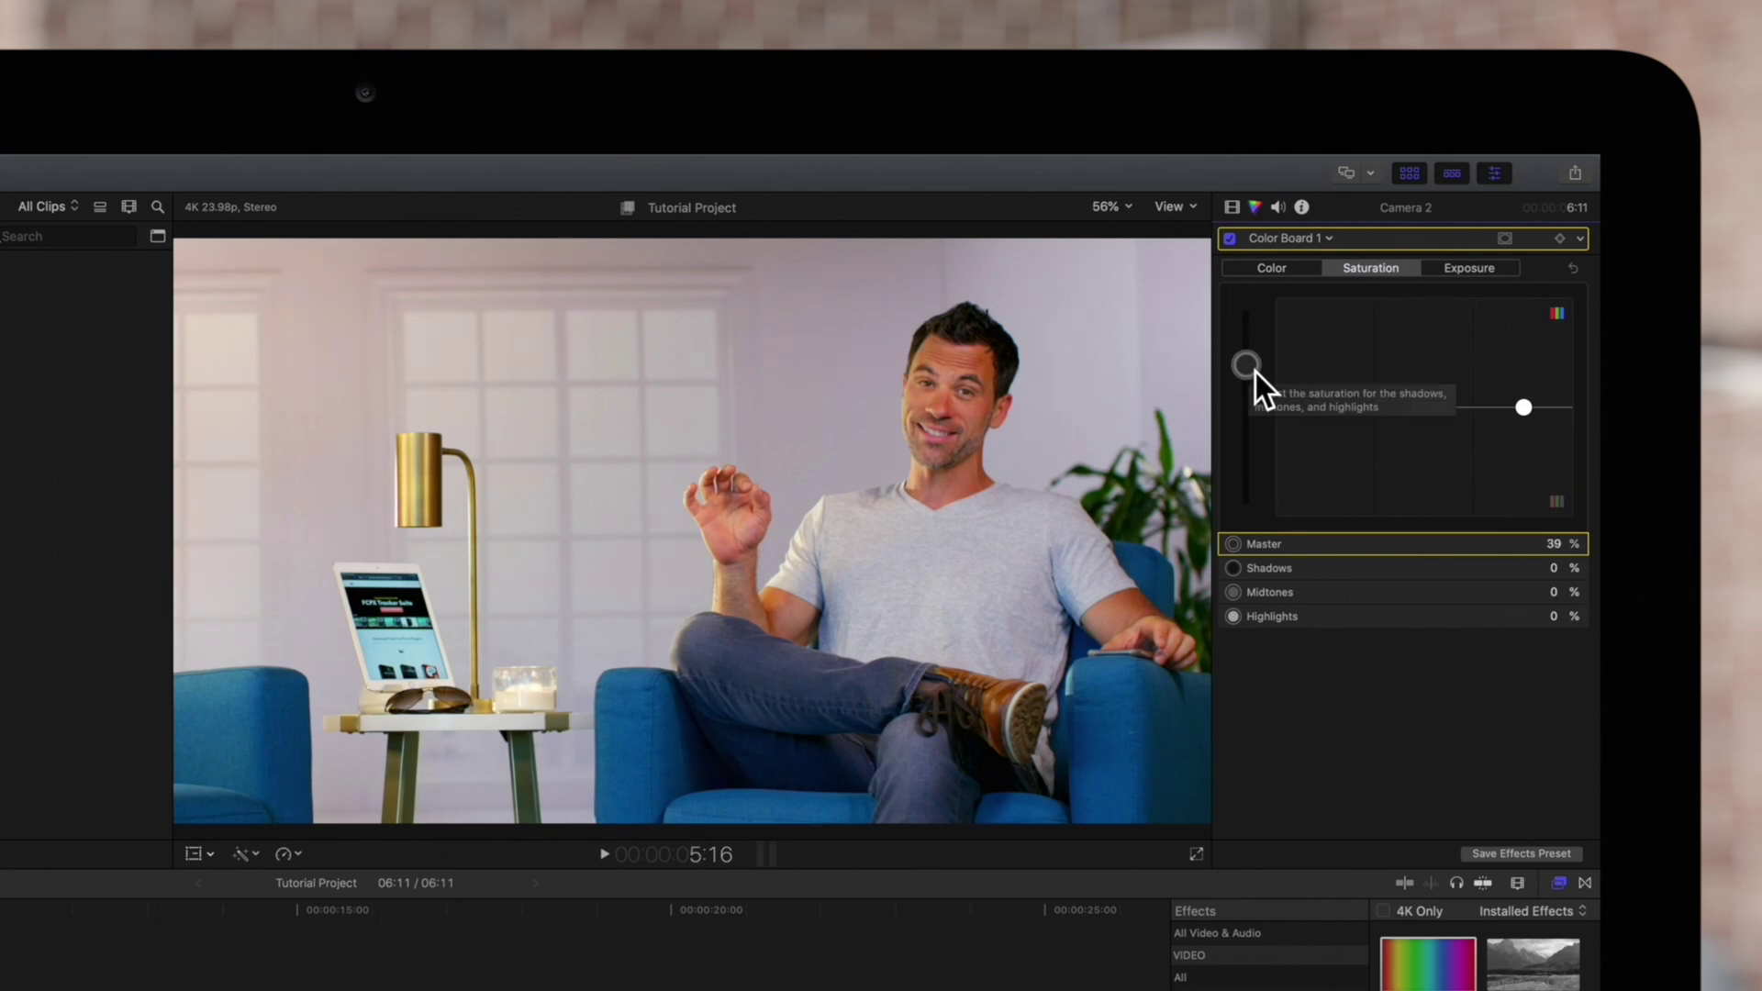
click(1330, 239)
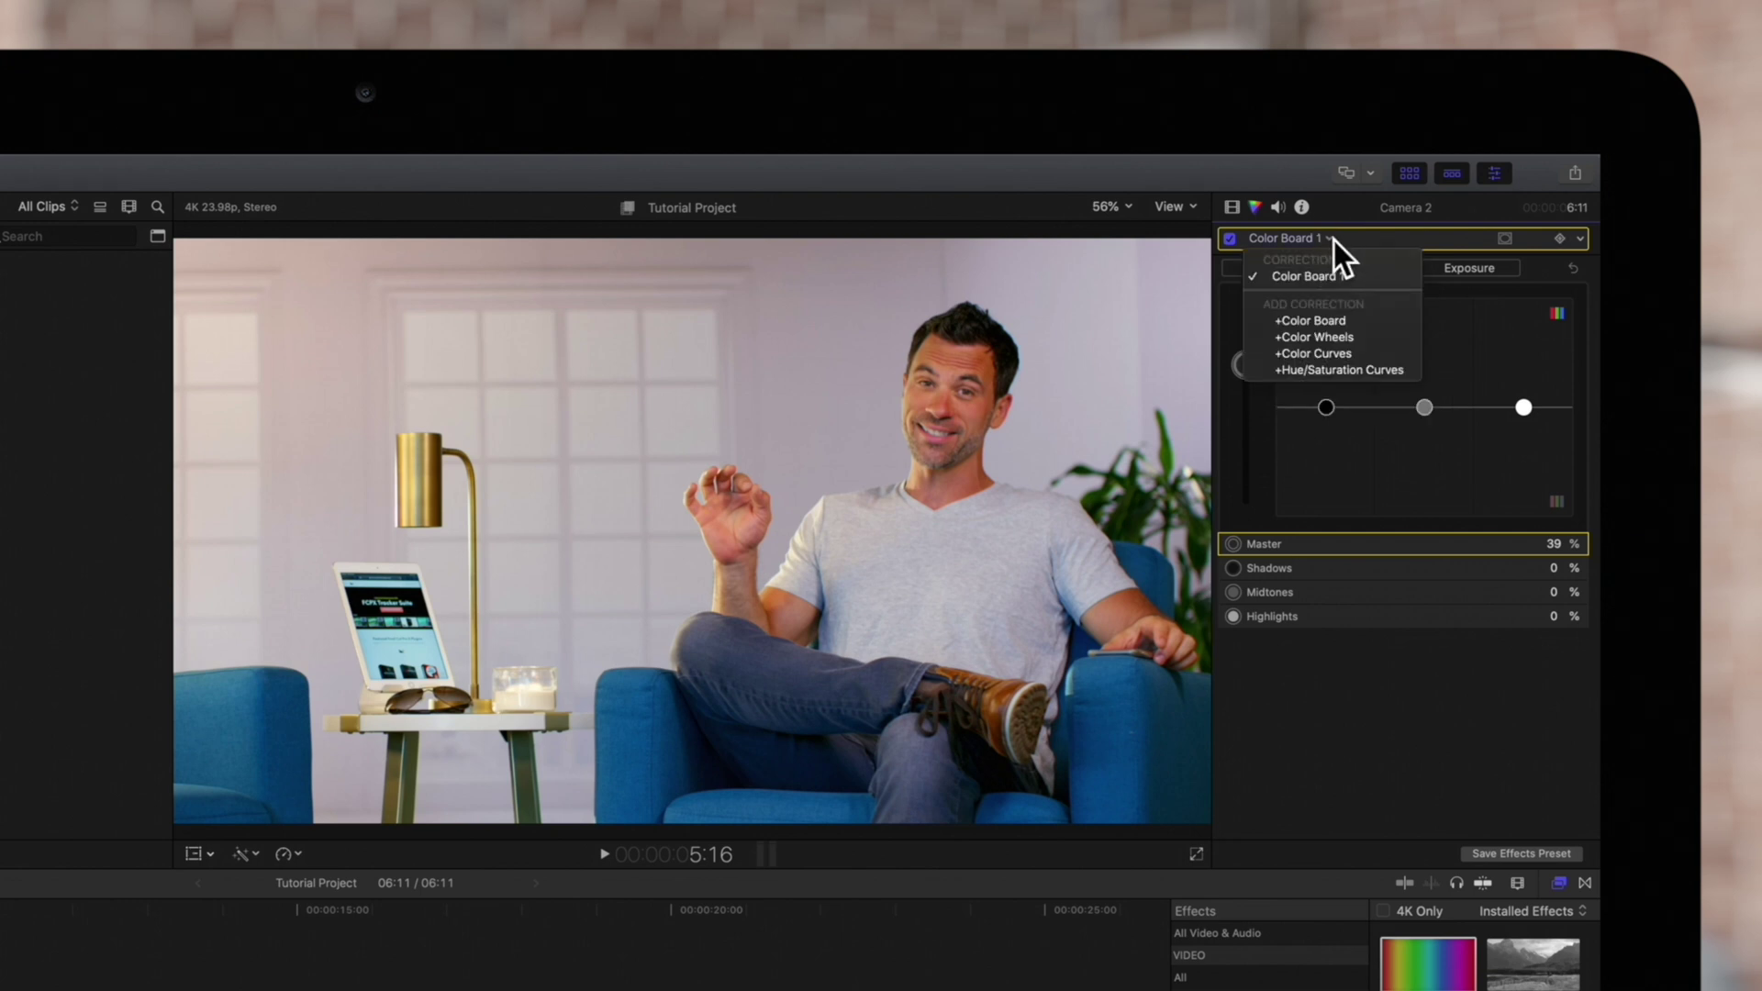
click(1401, 339)
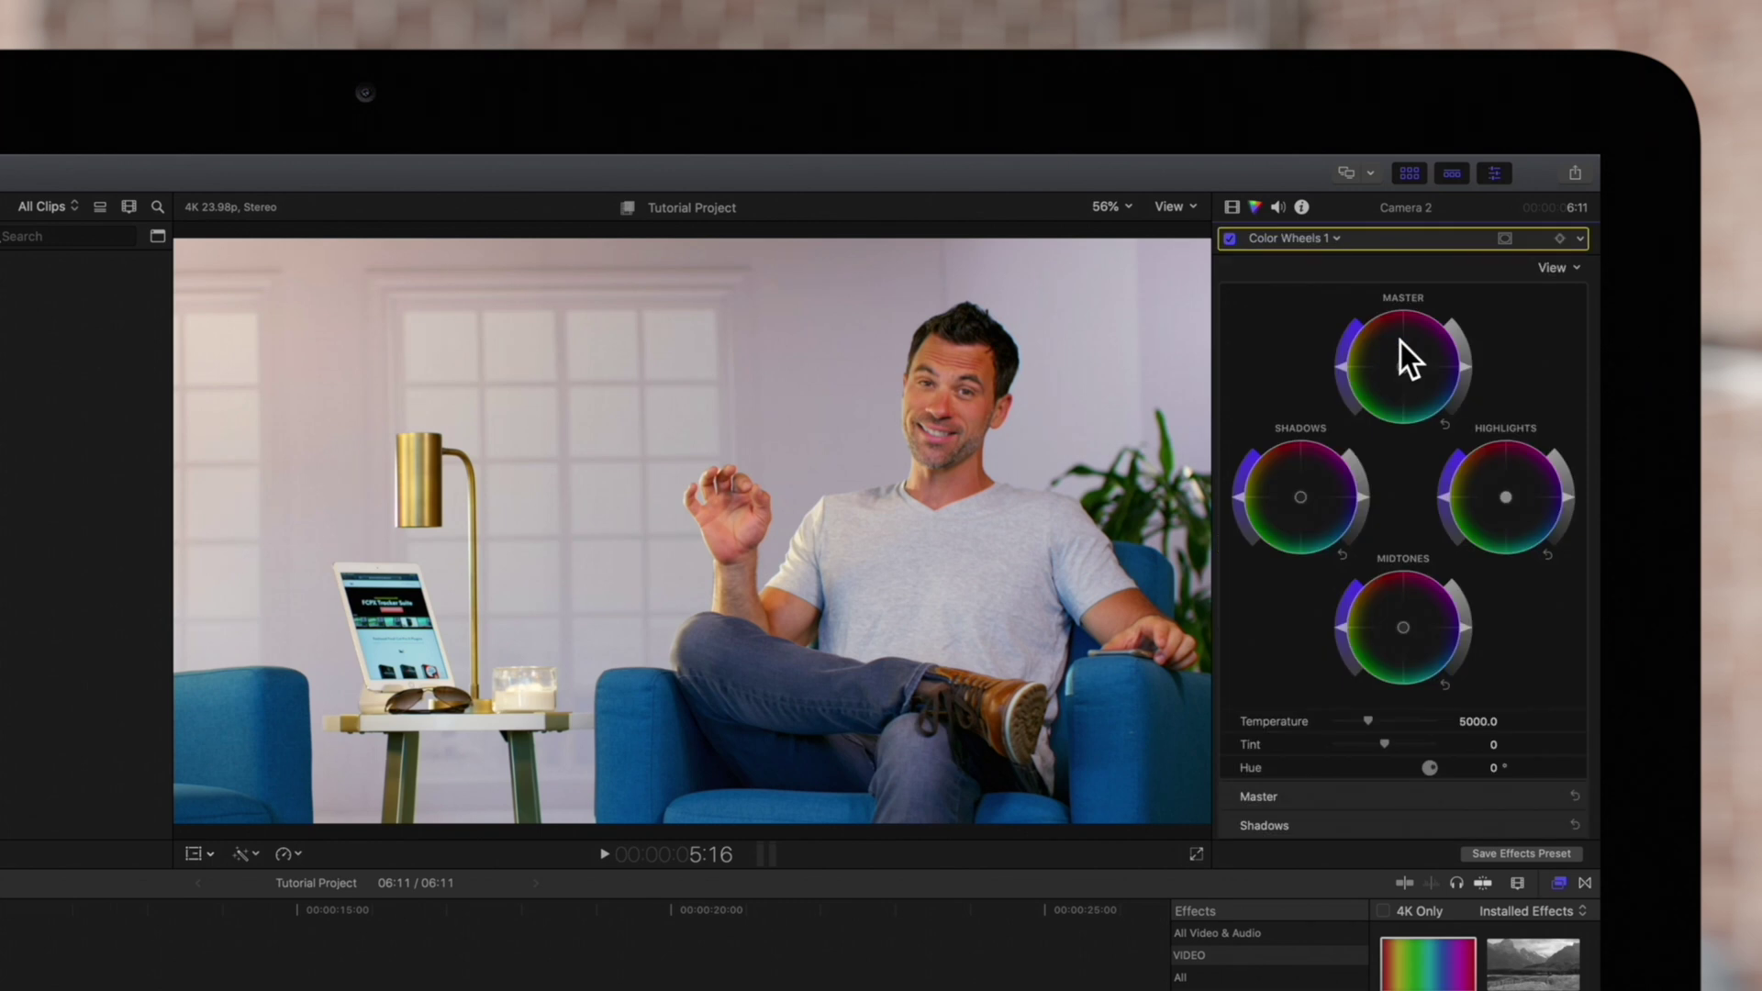
Step: Tint the Color Wheels master slightly magenta, then return to Color Board 1
mouse_move(1411, 368)
mouse_down()
mouse_move(1397, 358)
mouse_move(1423, 395)
mouse_move(1382, 360)
mouse_up()
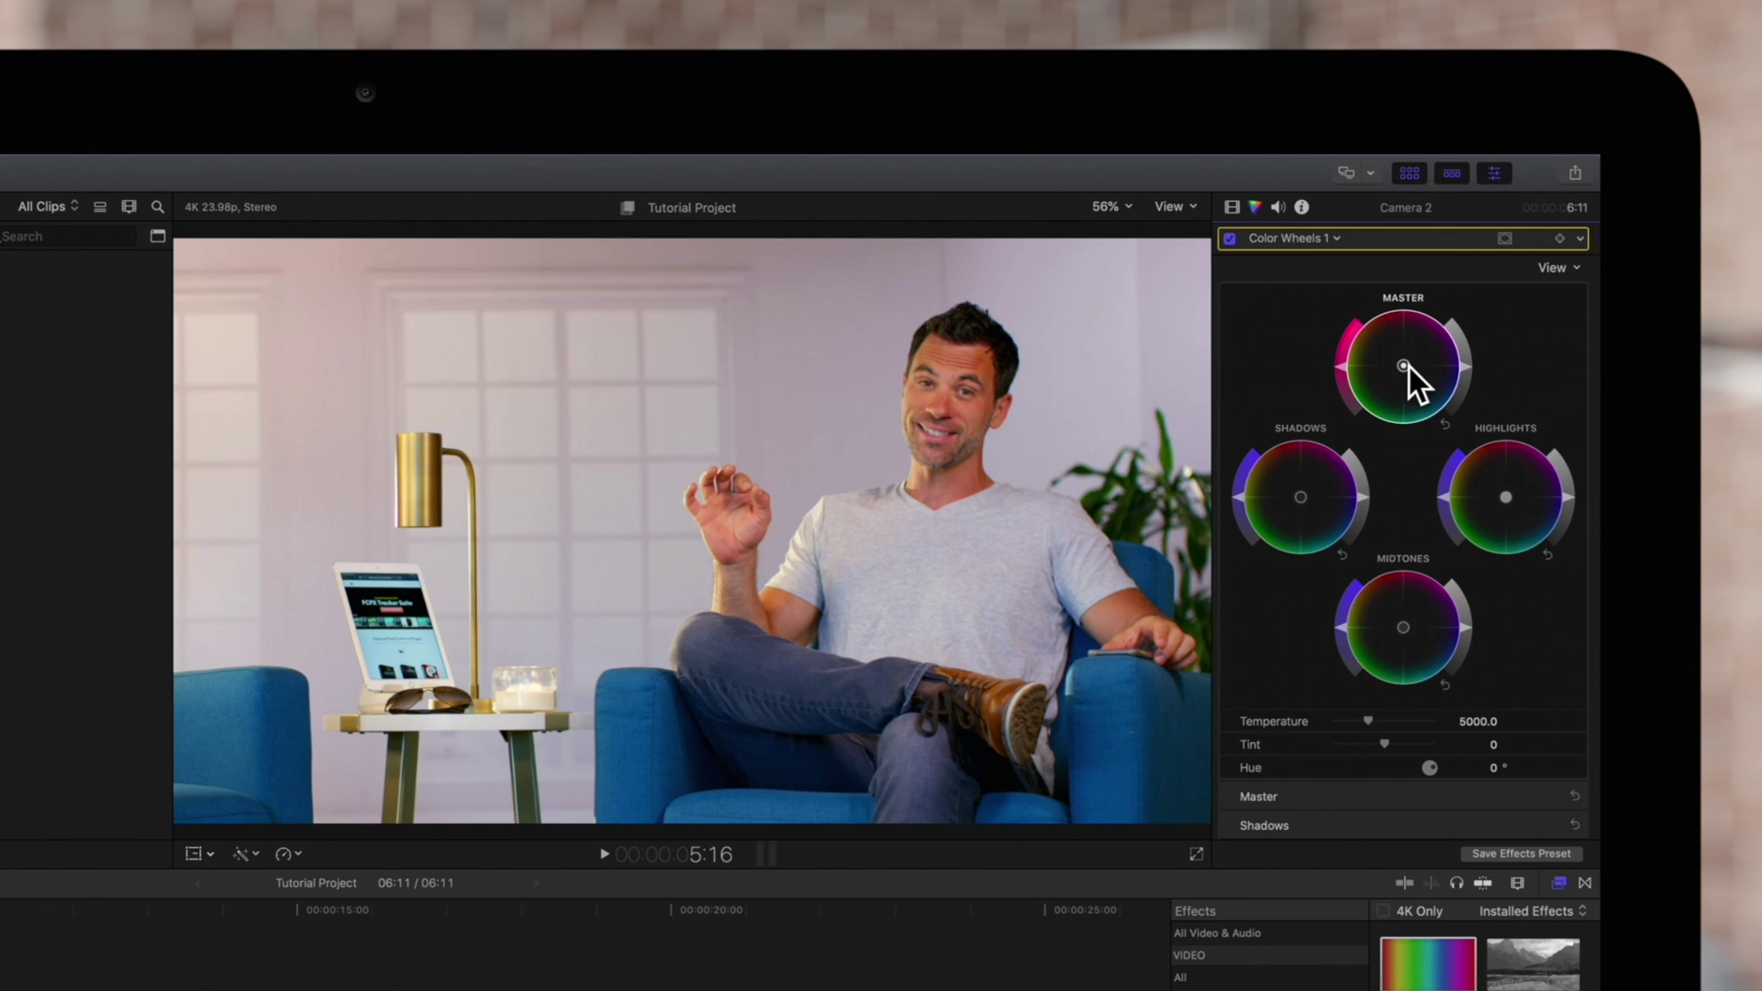
click(1342, 241)
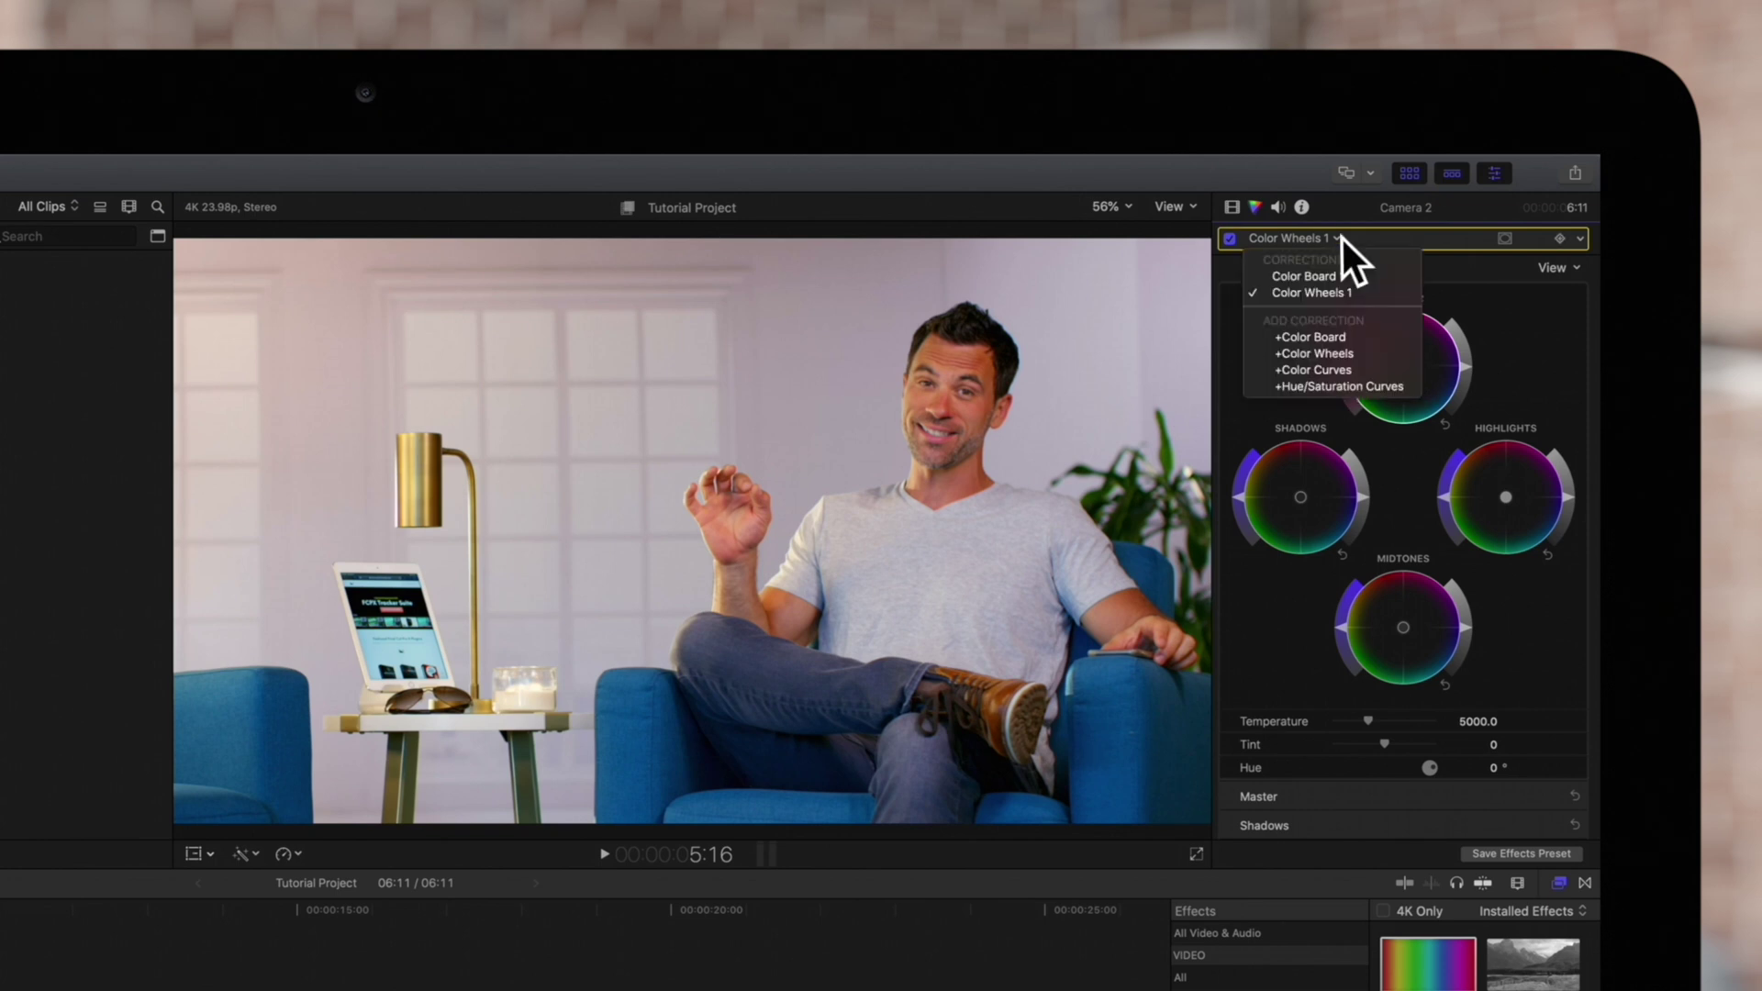
click(1385, 282)
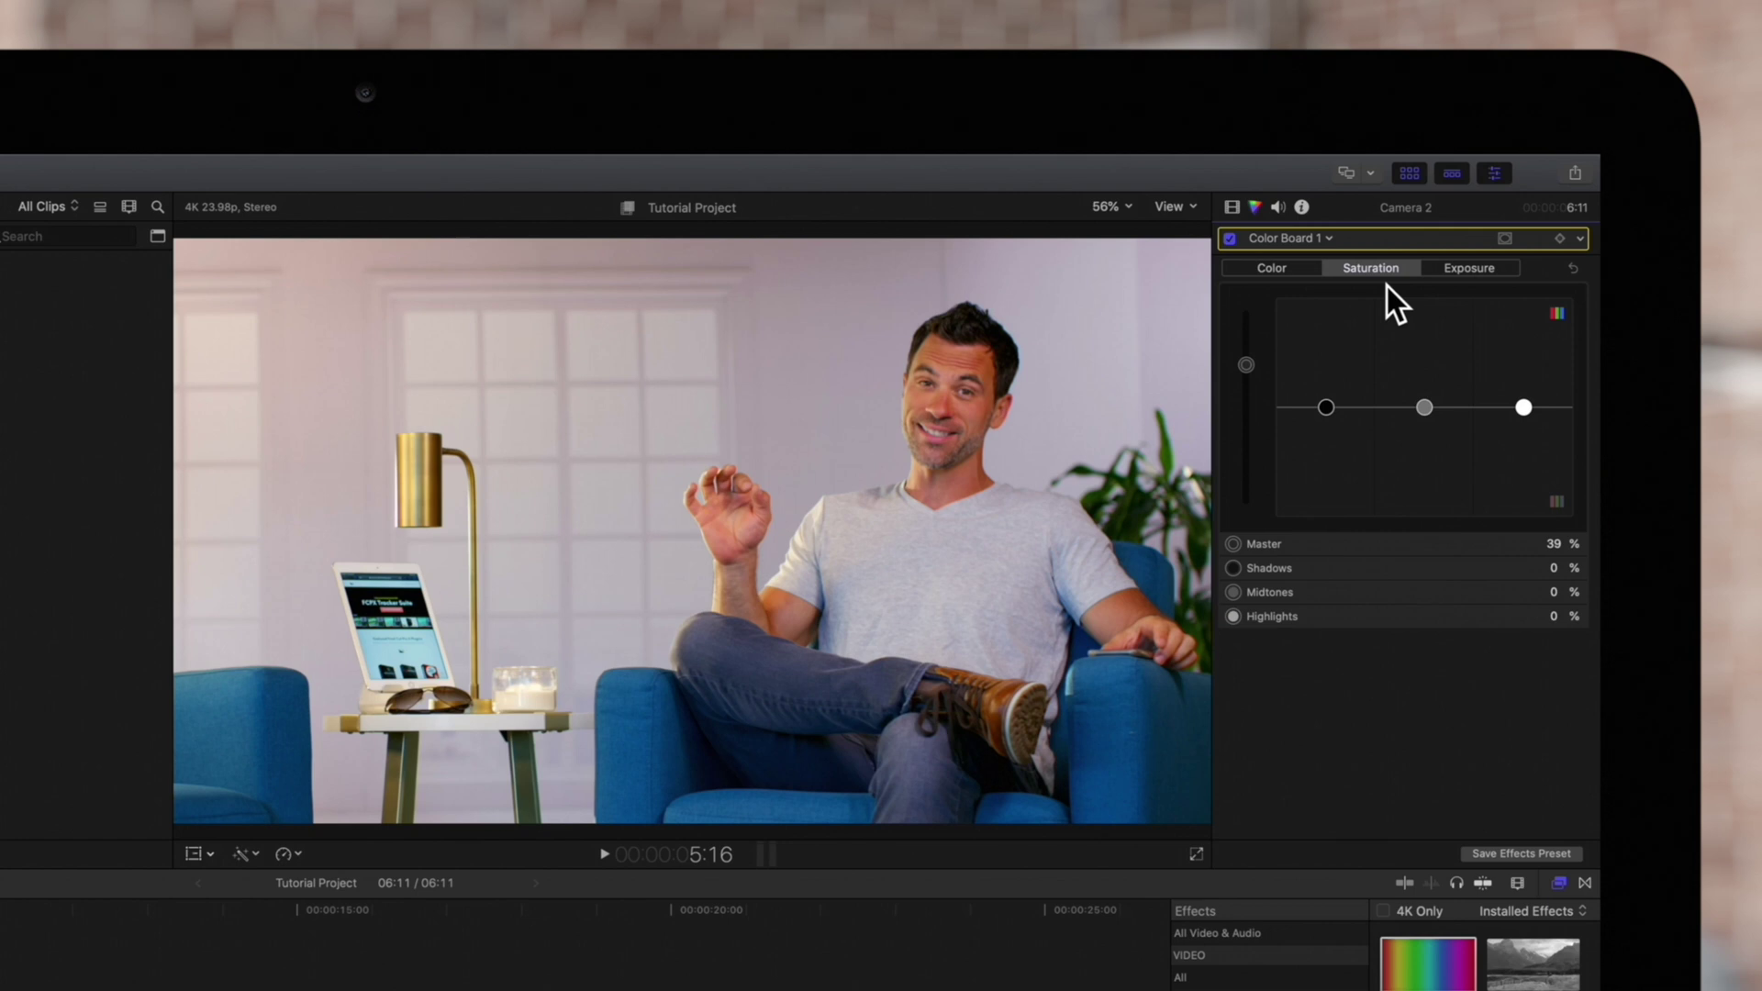
Step: In the Video inspector's effects stack, place Color Board 1 below Color Wheels 1
click(1231, 207)
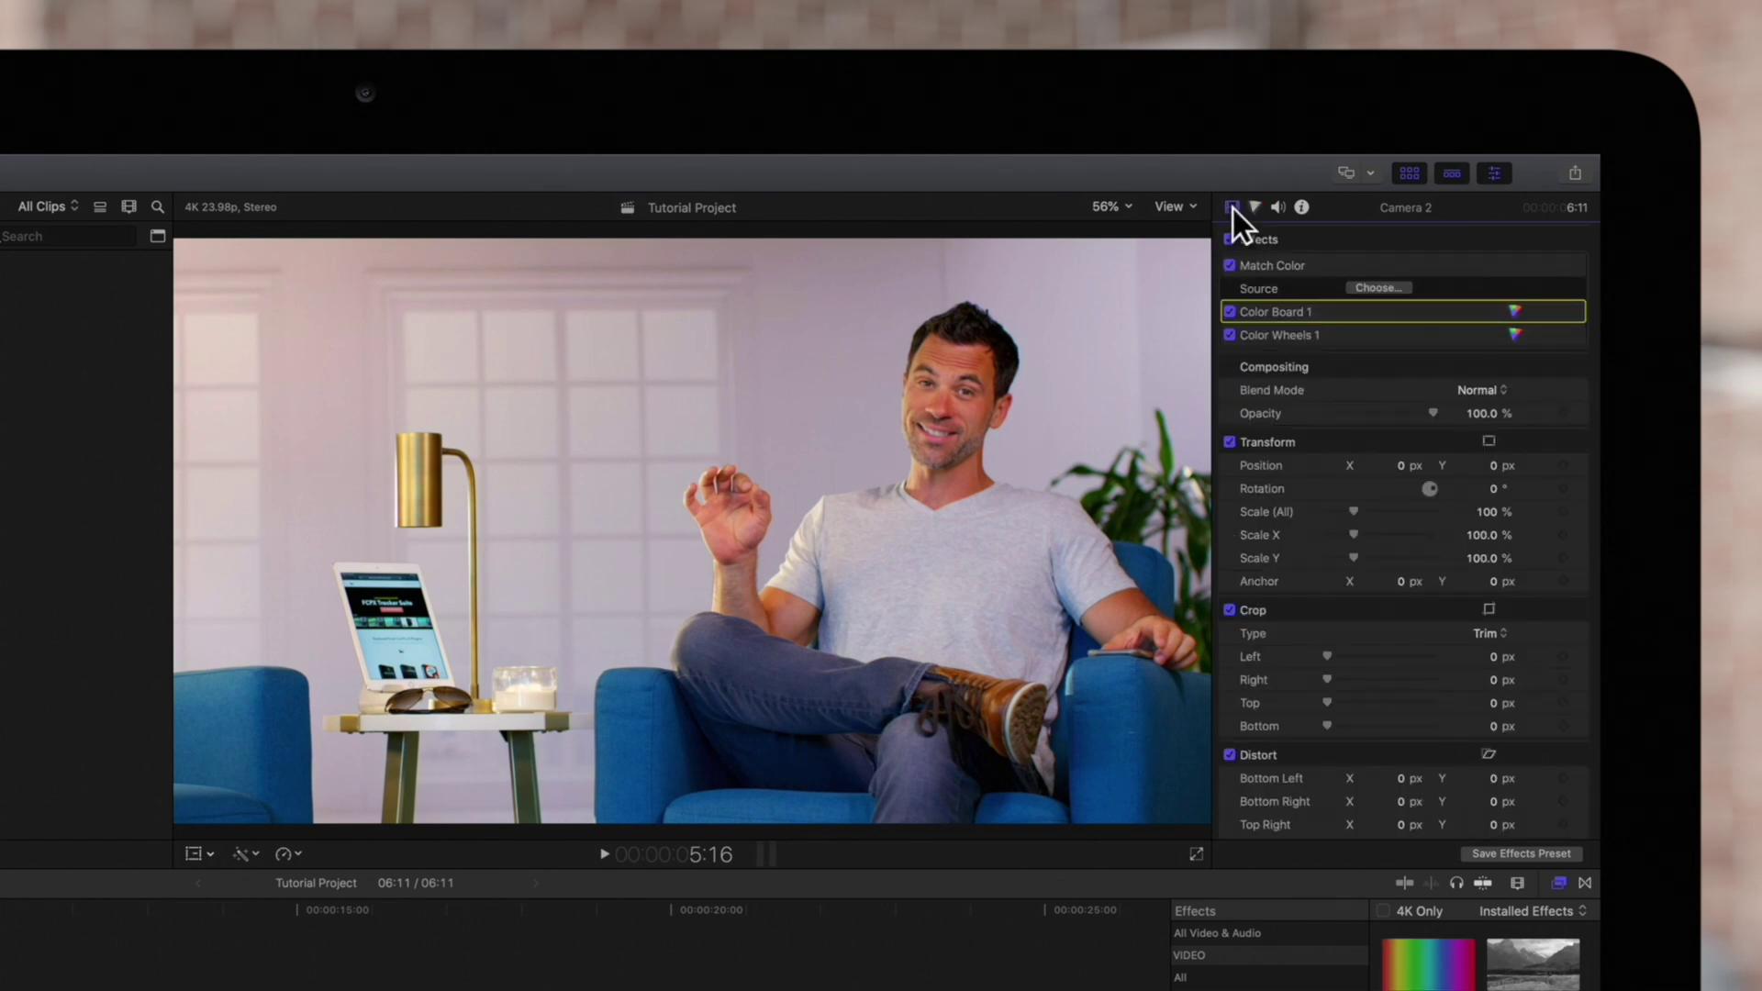
key(Delete)
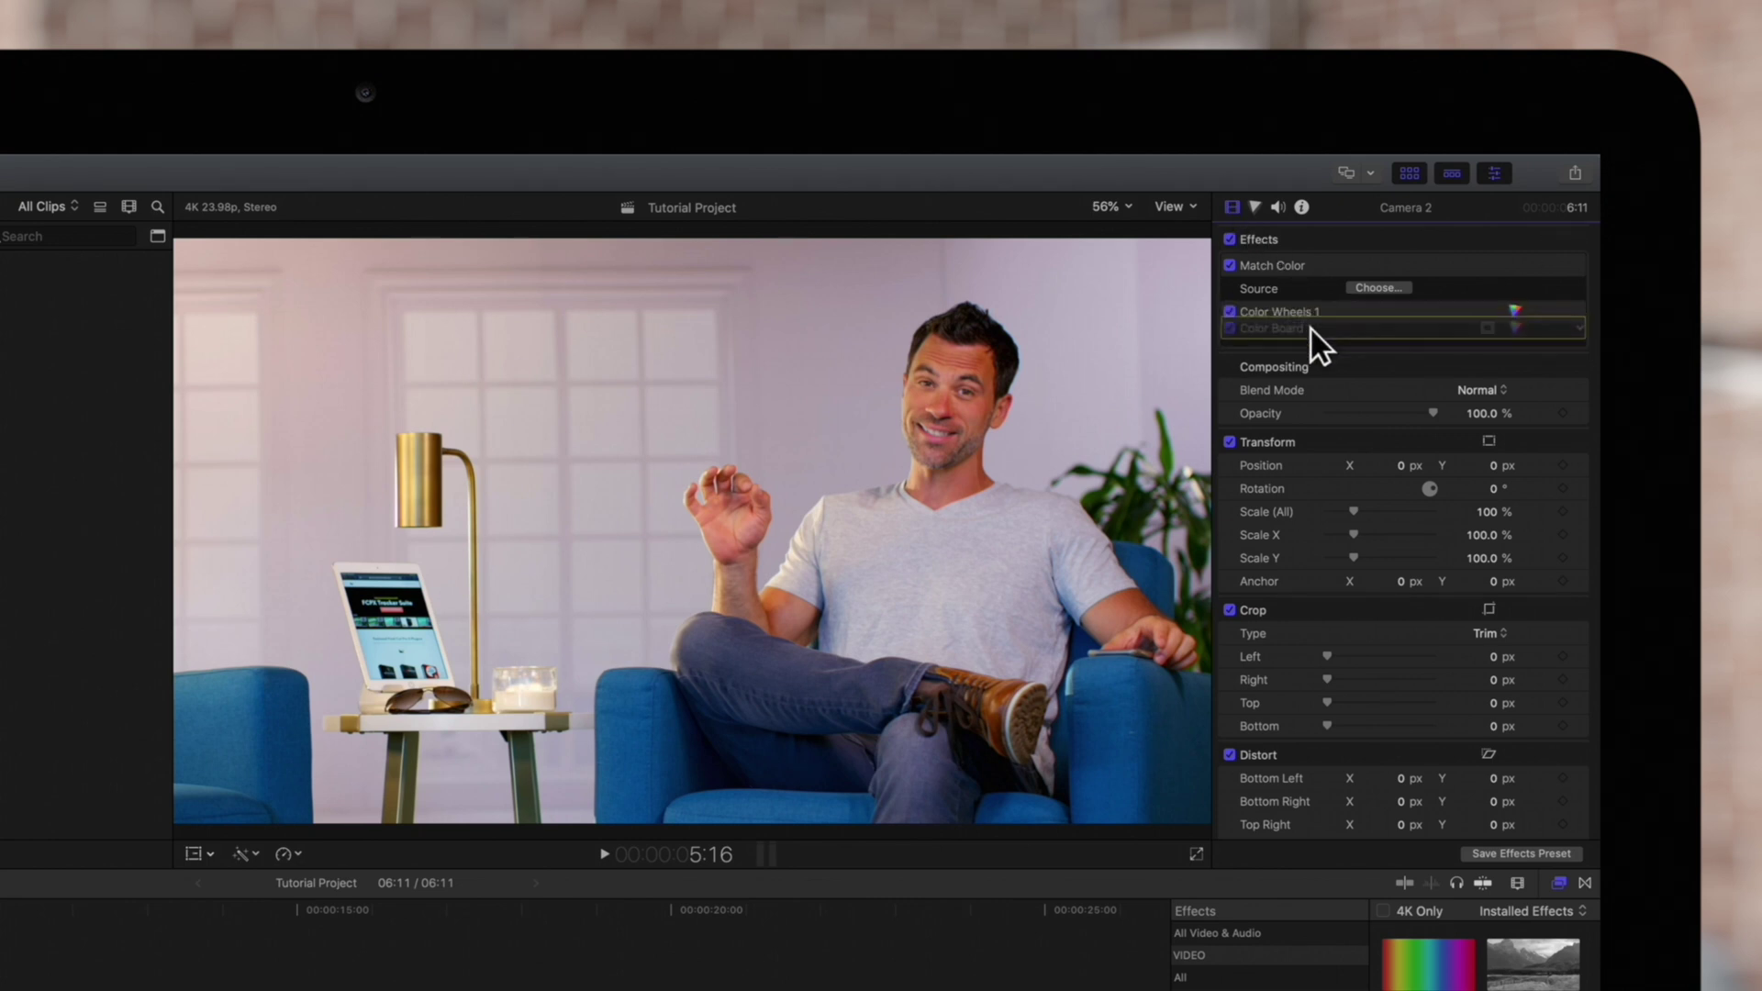
key(super+z)
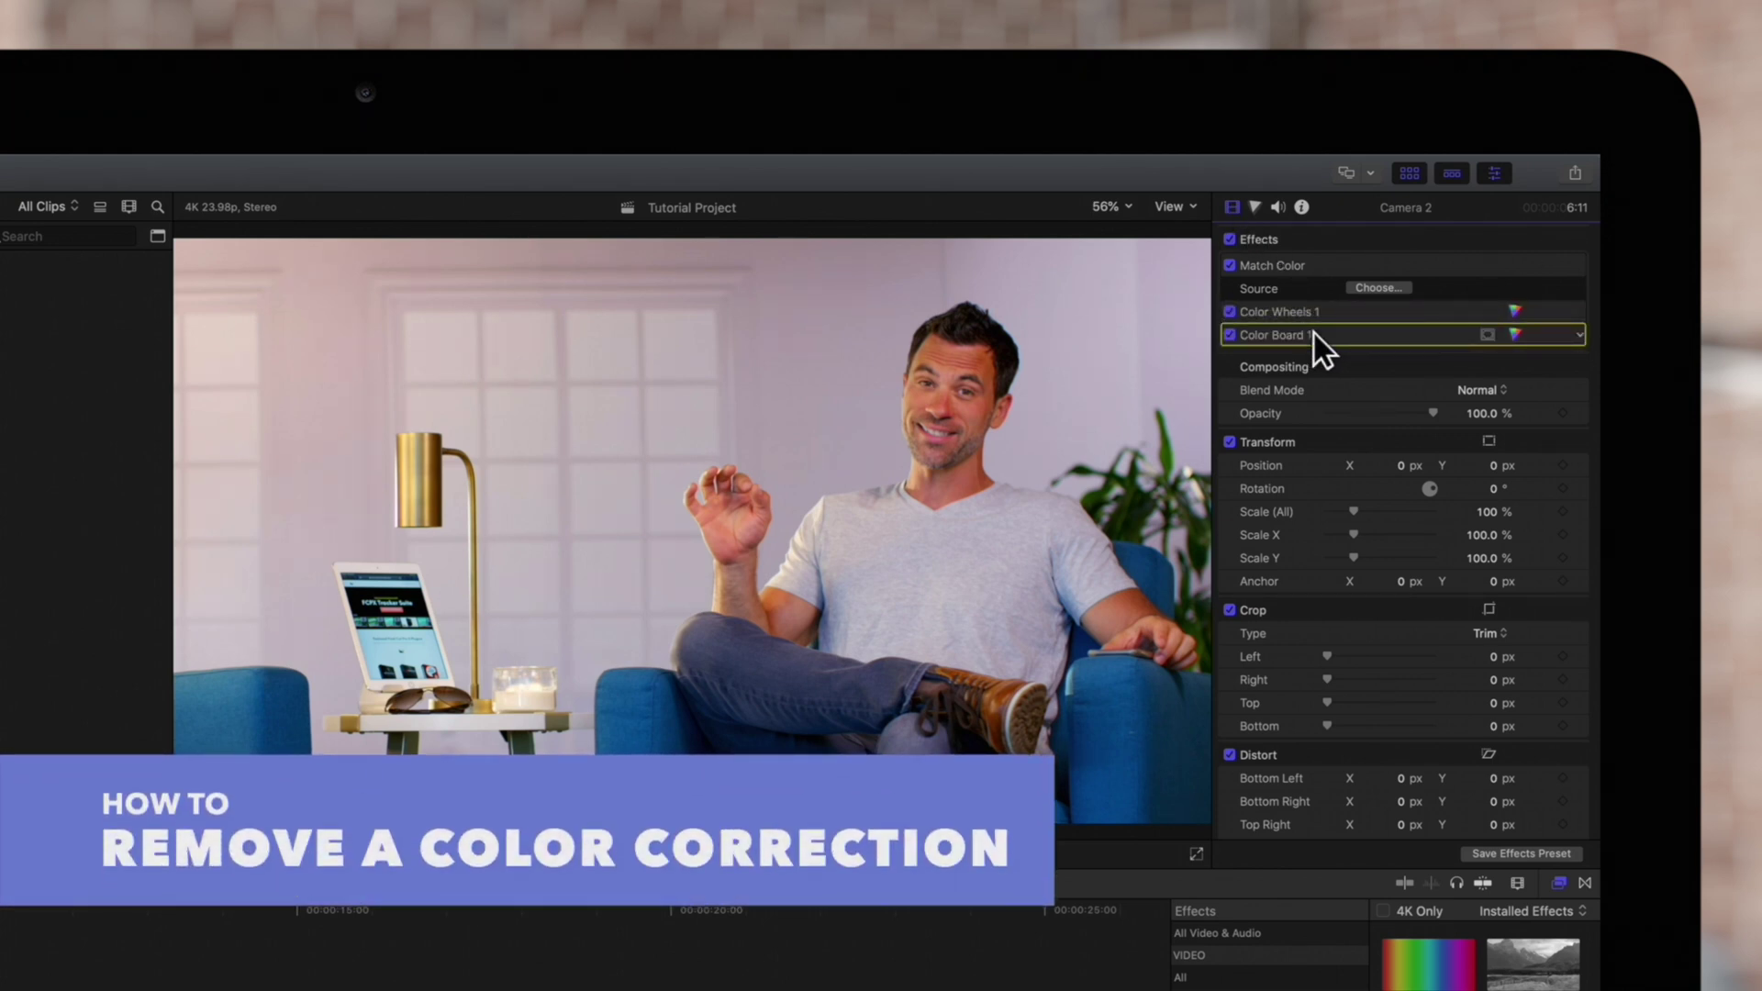
Step: Toggle Color Board 1 off and on, then reset its Master saturation to 0%
click(1256, 207)
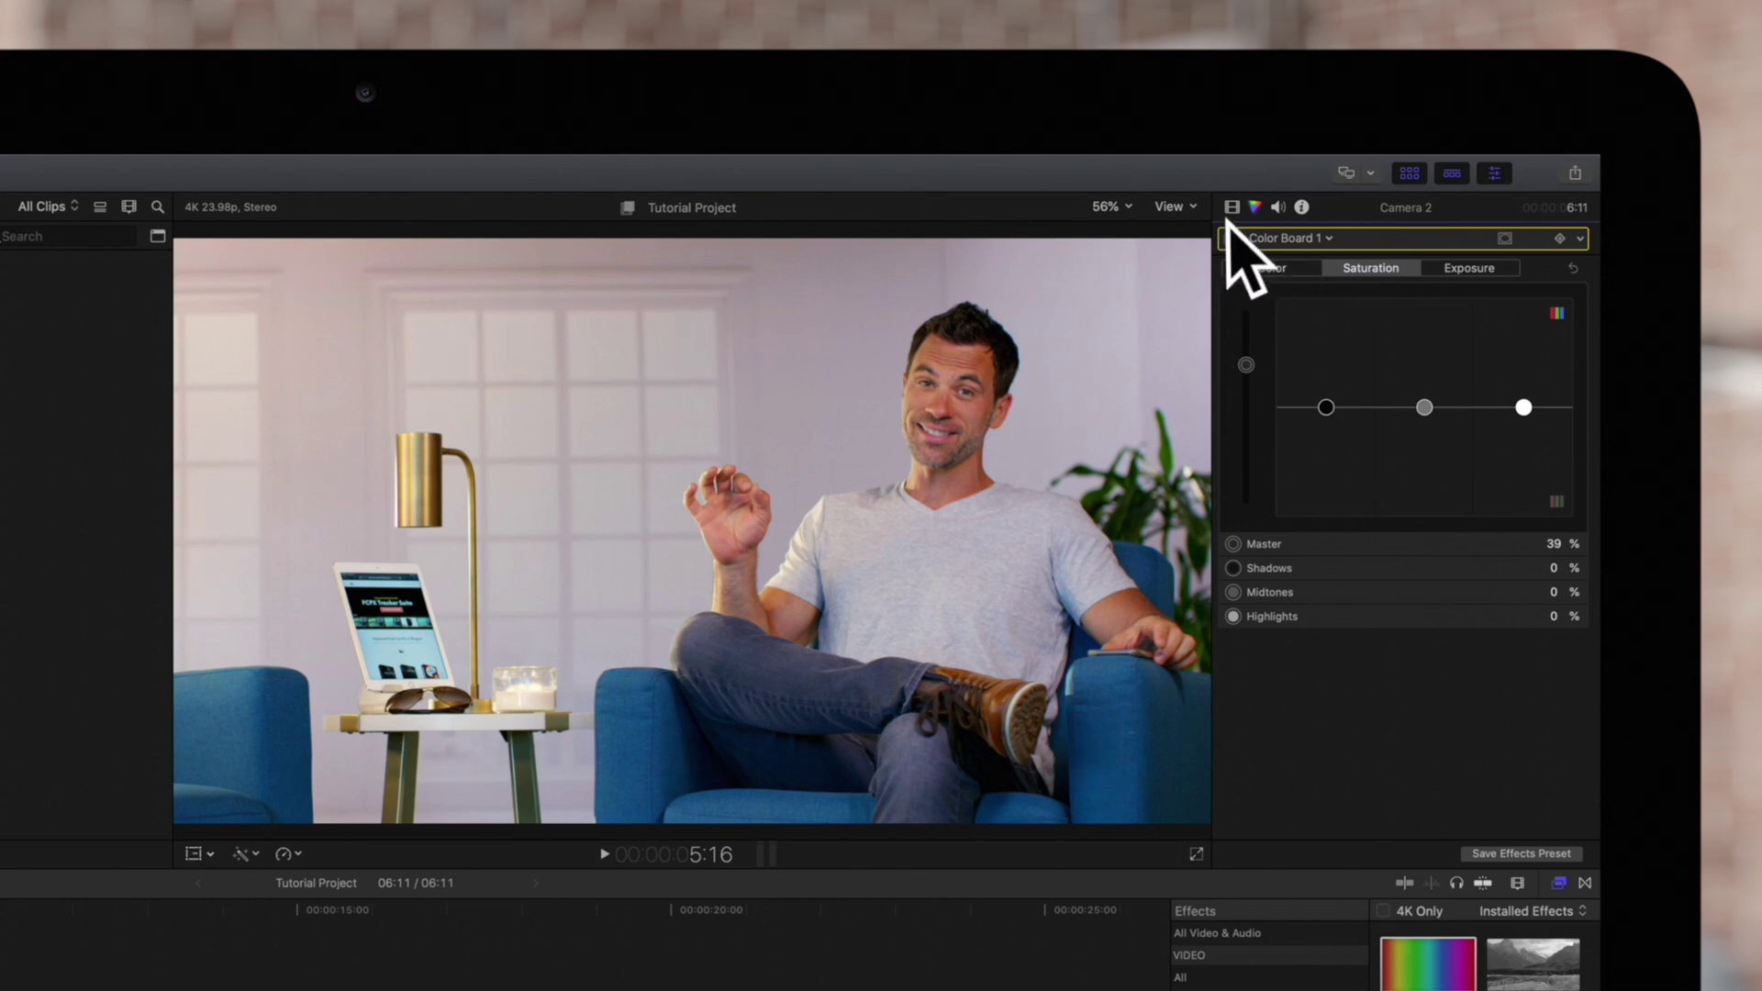
click(1230, 239)
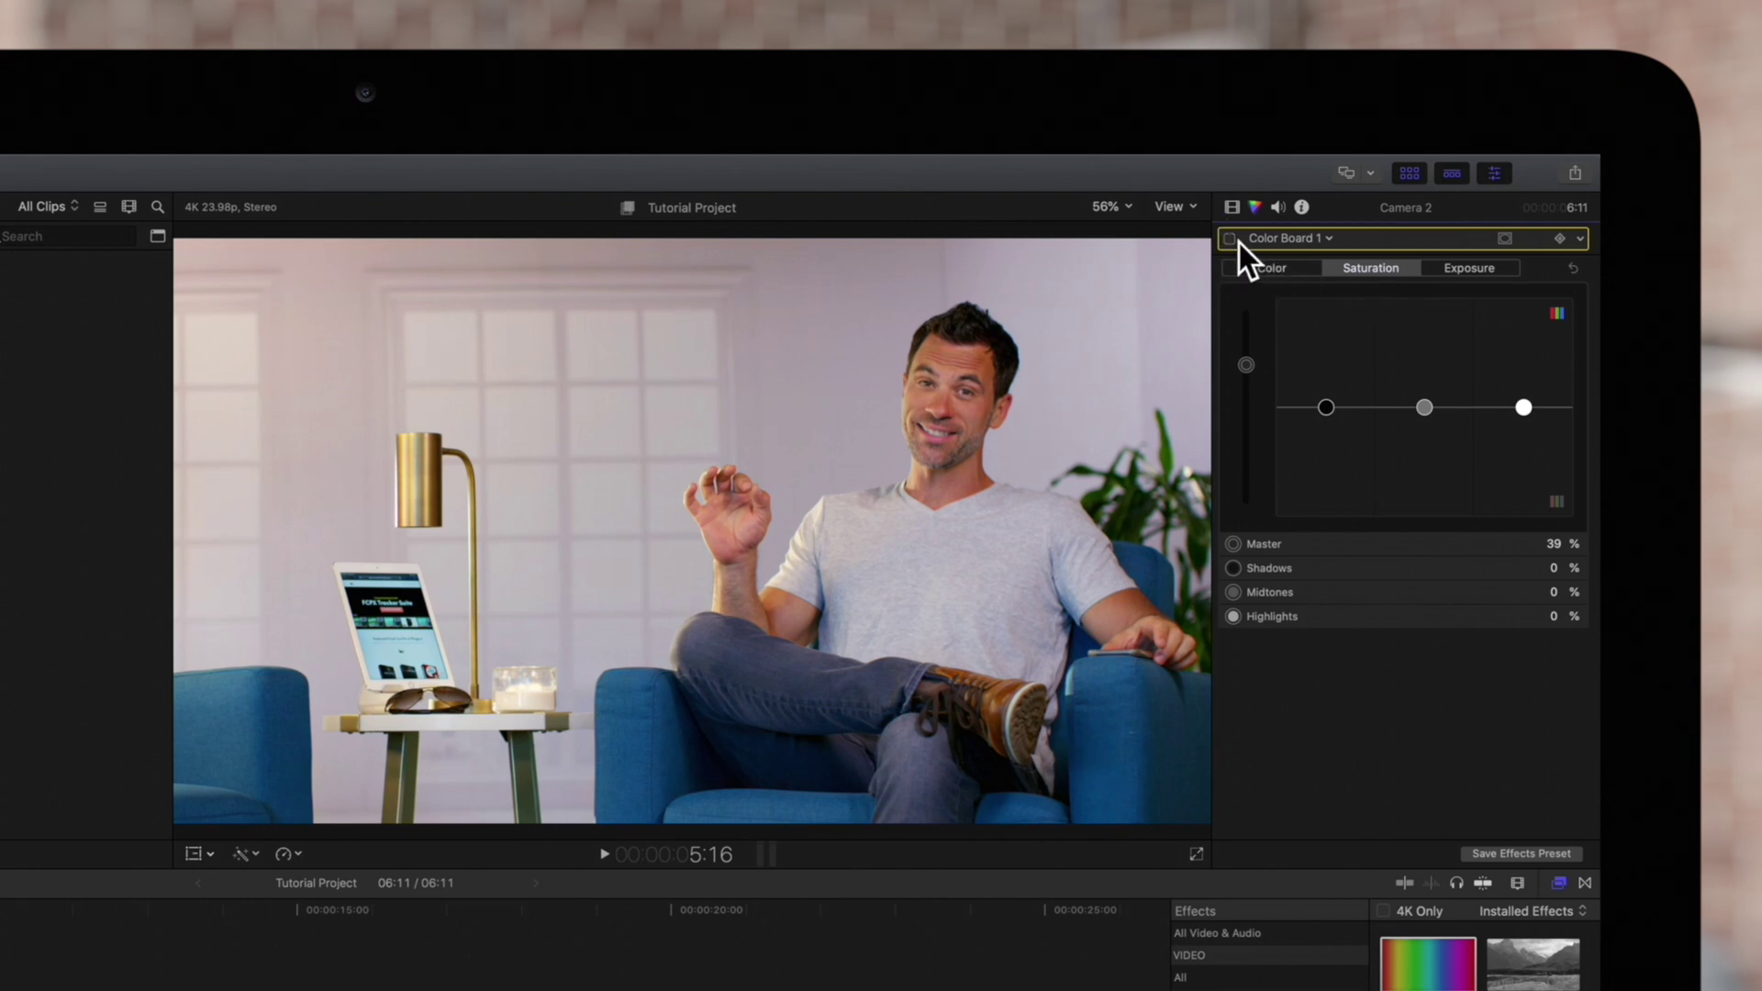
click(1230, 239)
click(1580, 237)
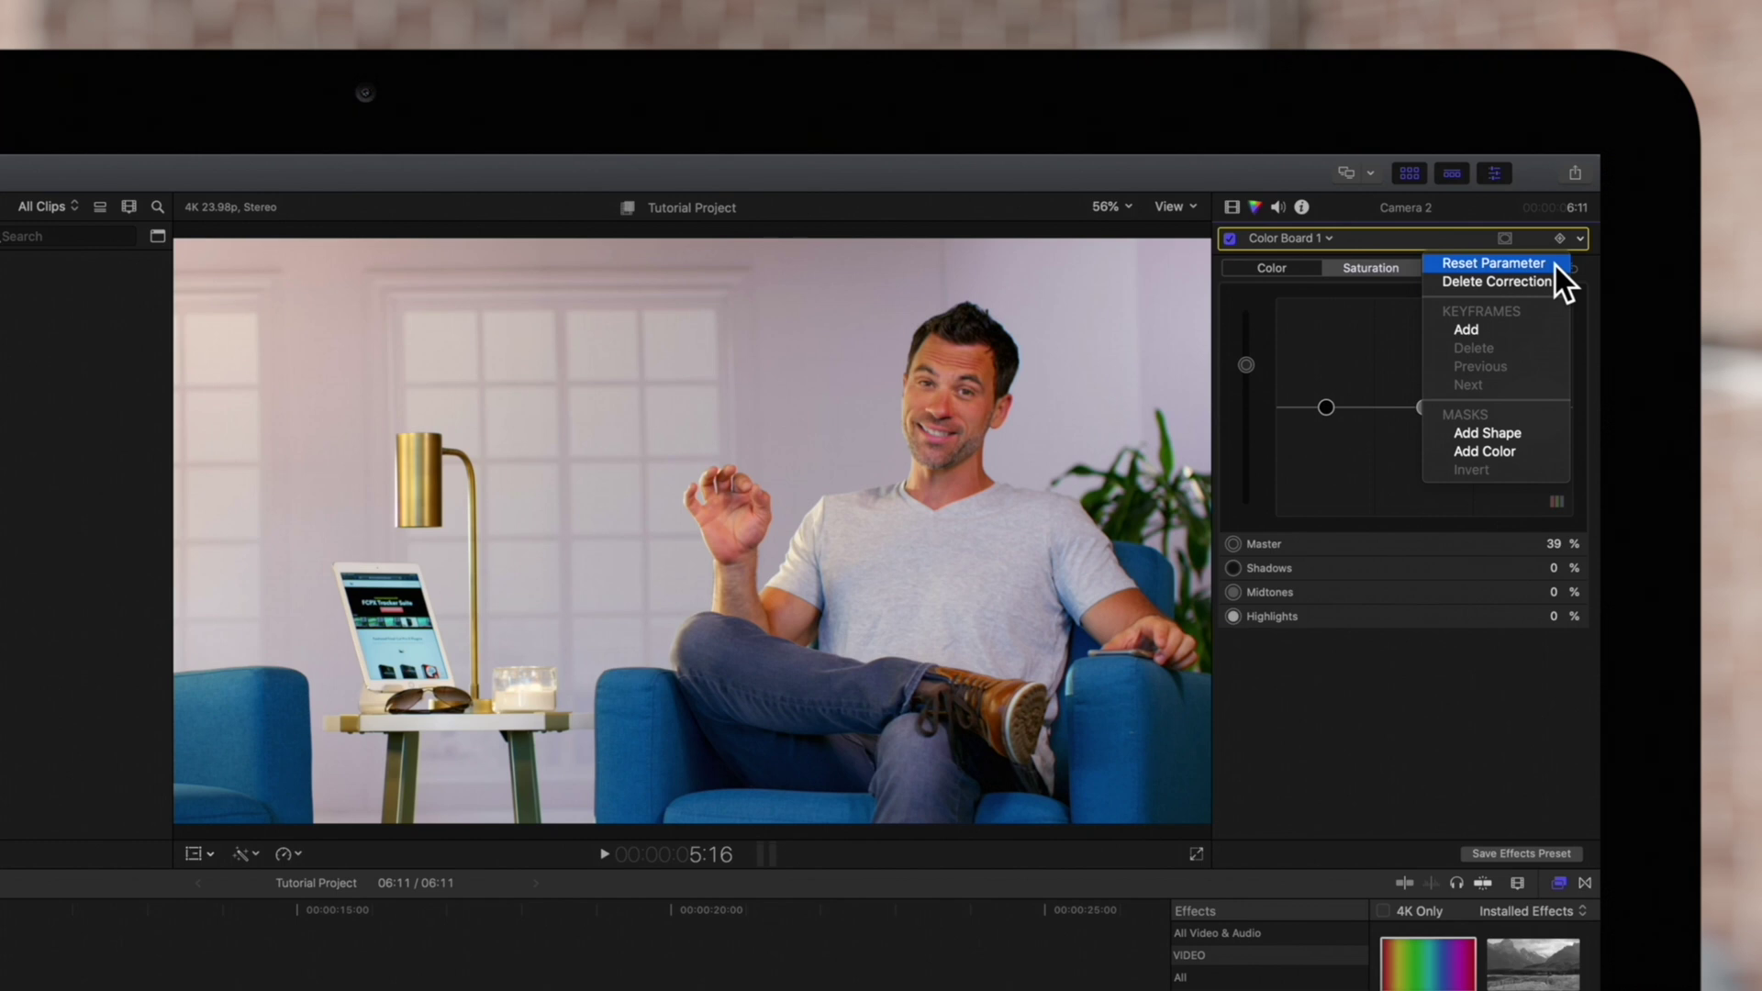
click(1555, 265)
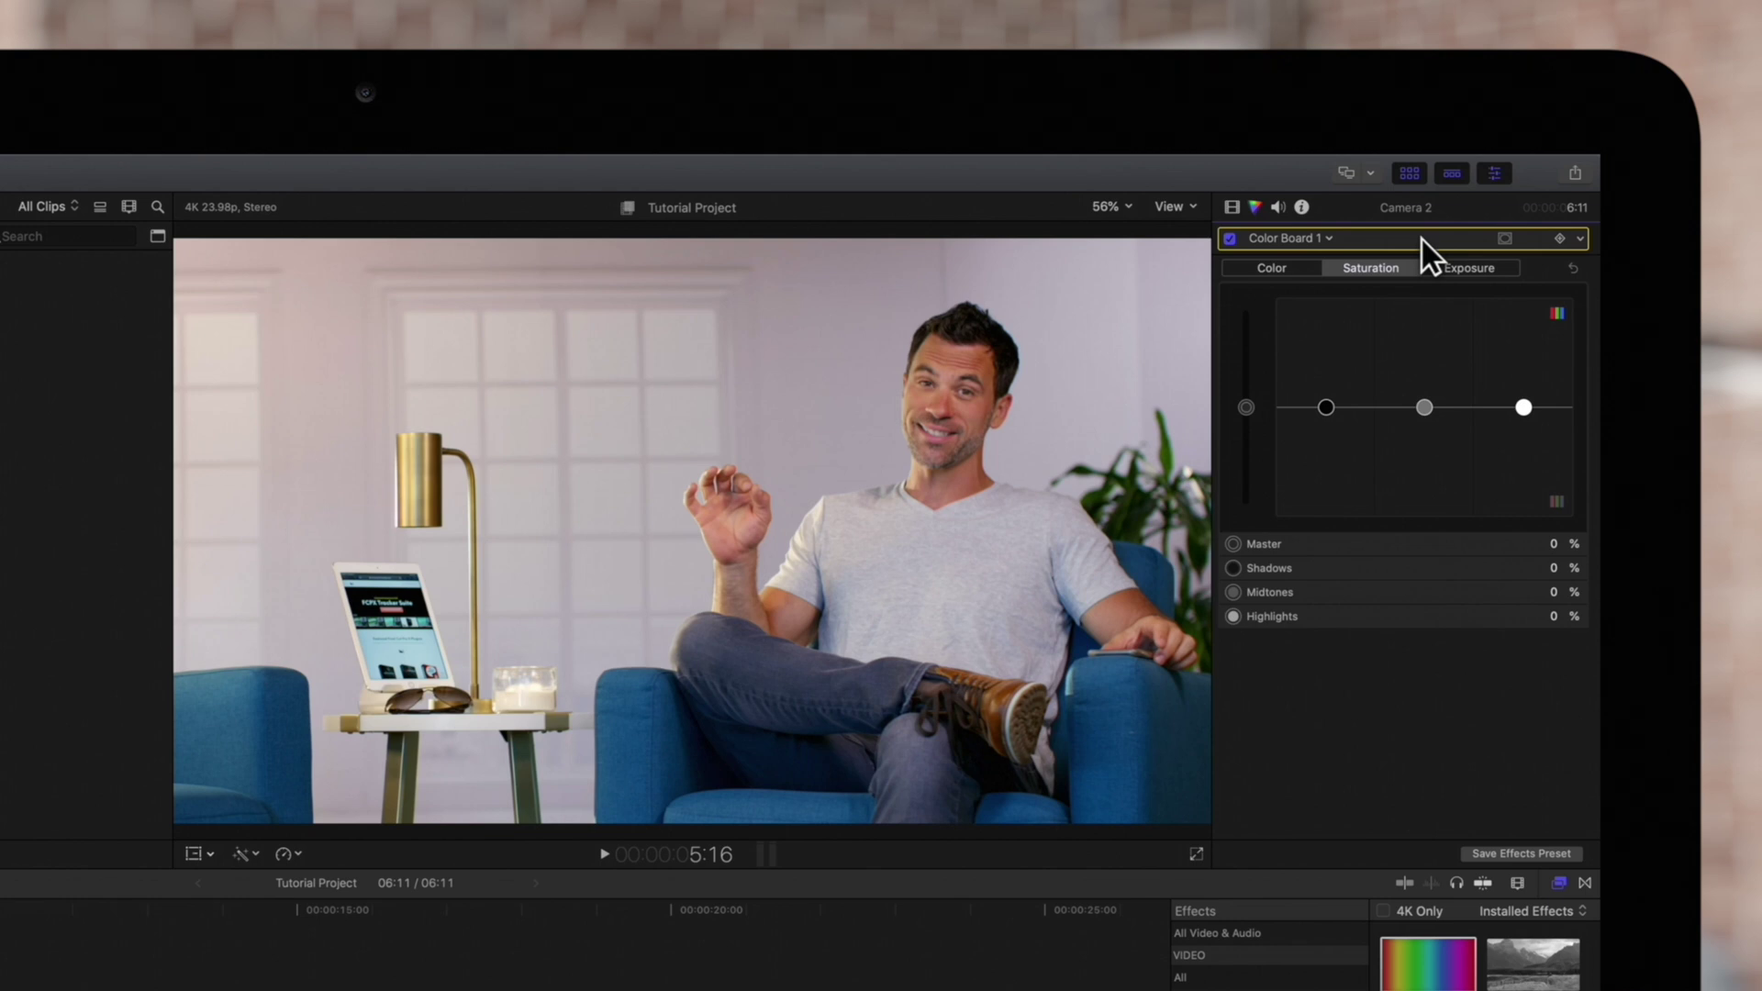
Step: Delete Color Board 1 and Color Wheels 1 so the inspector shows No Corrections
key(Delete)
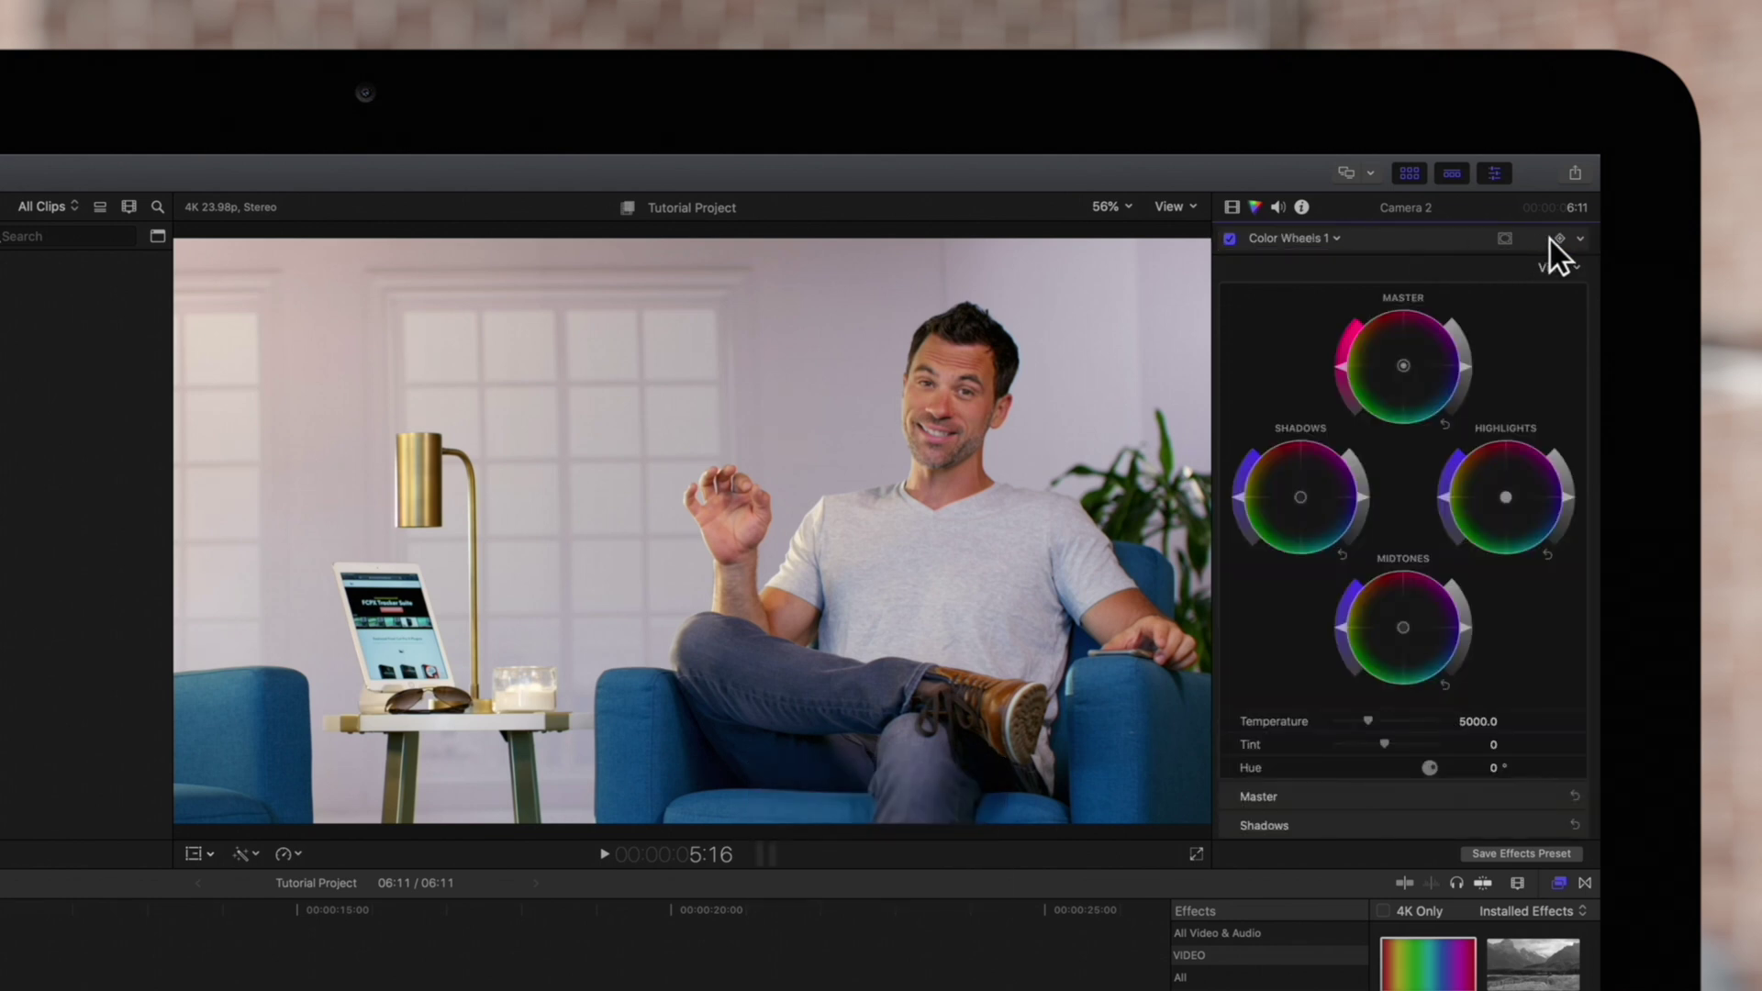
click(1580, 239)
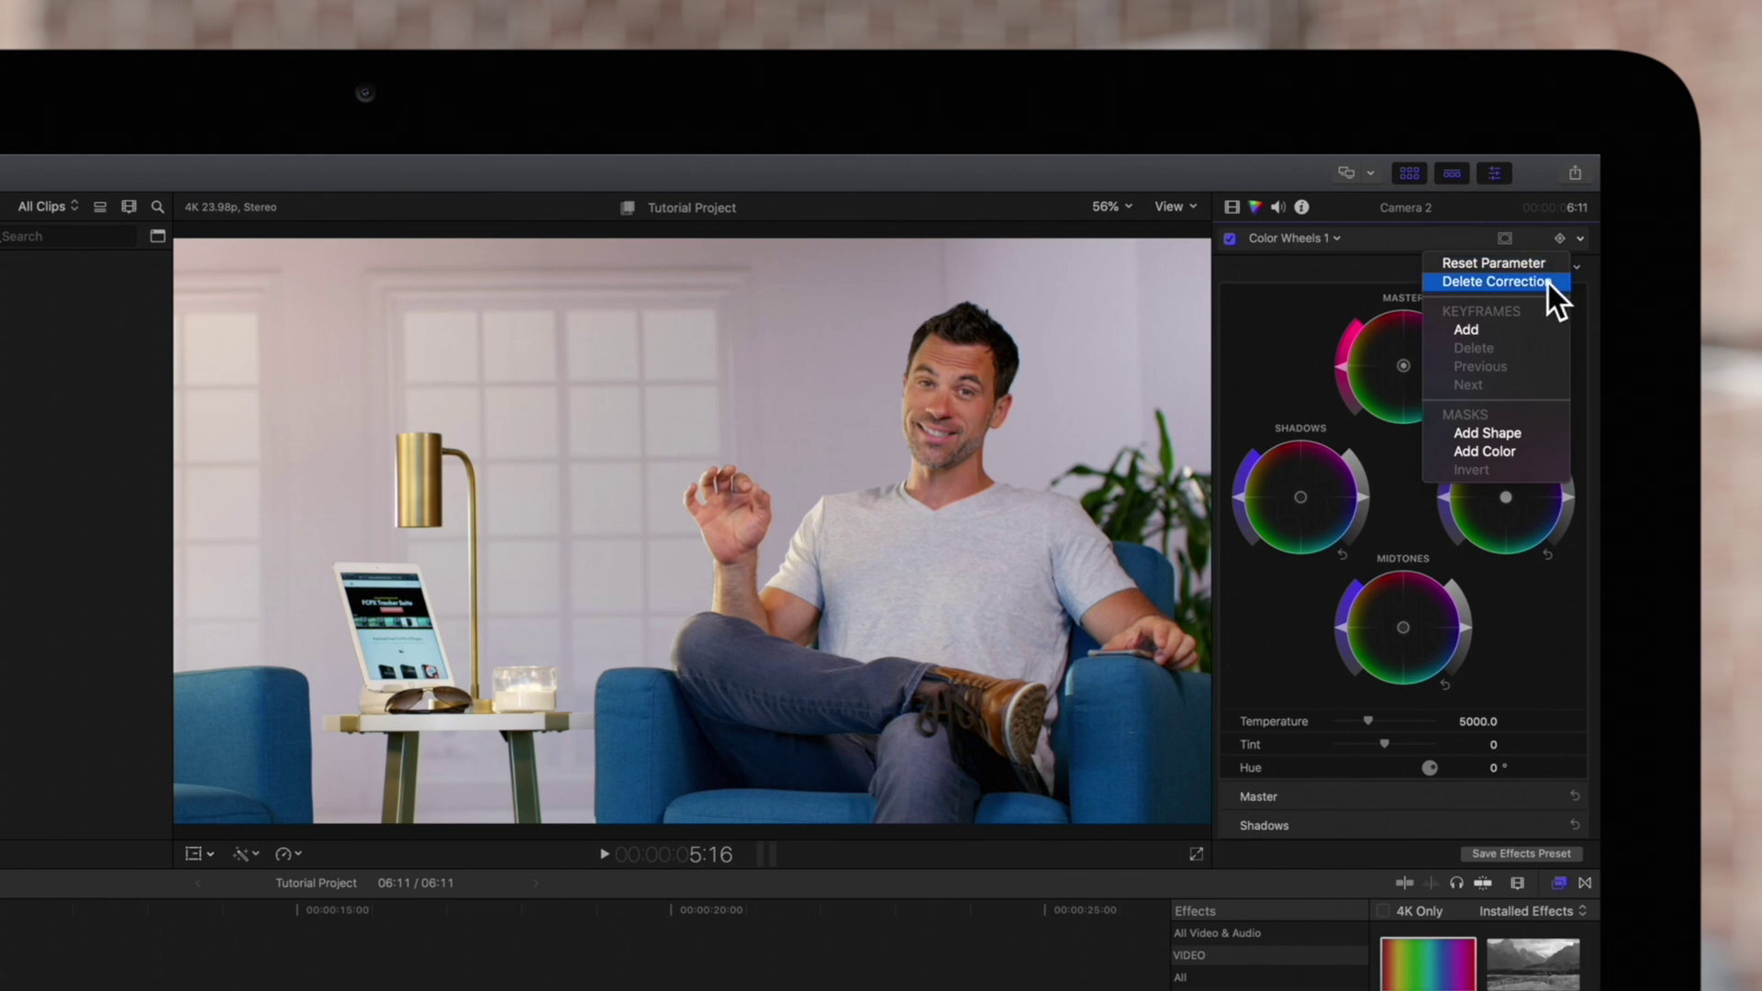
click(1549, 283)
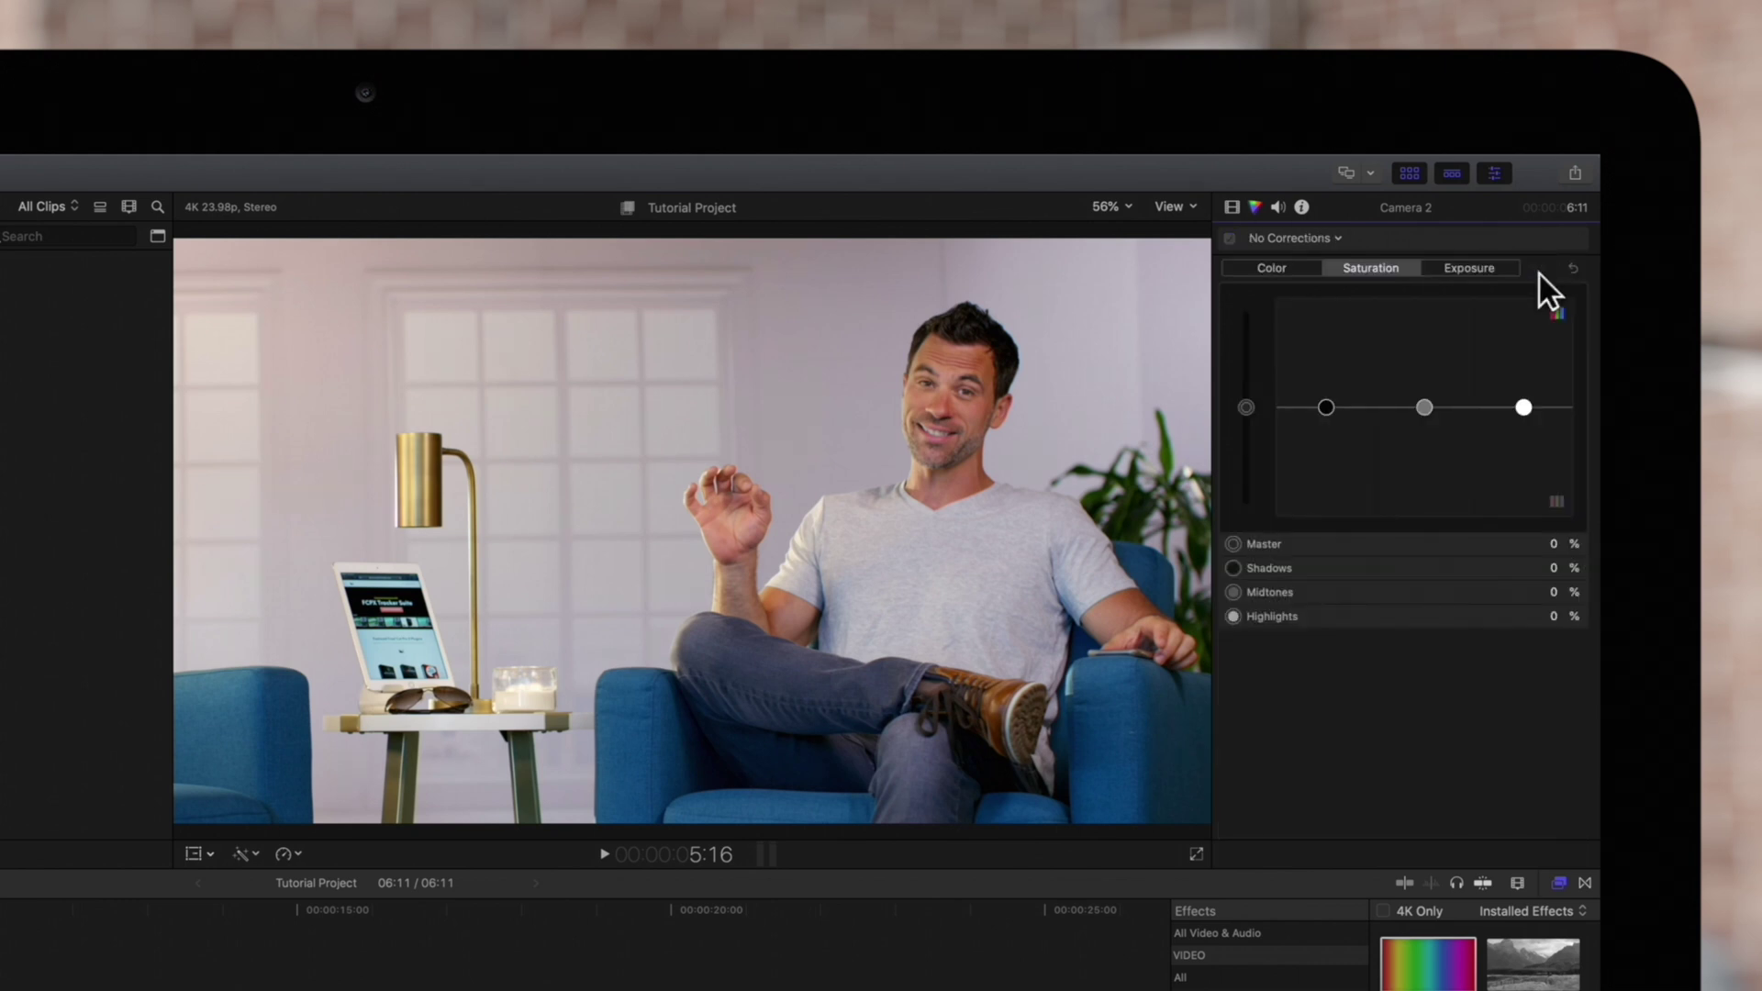